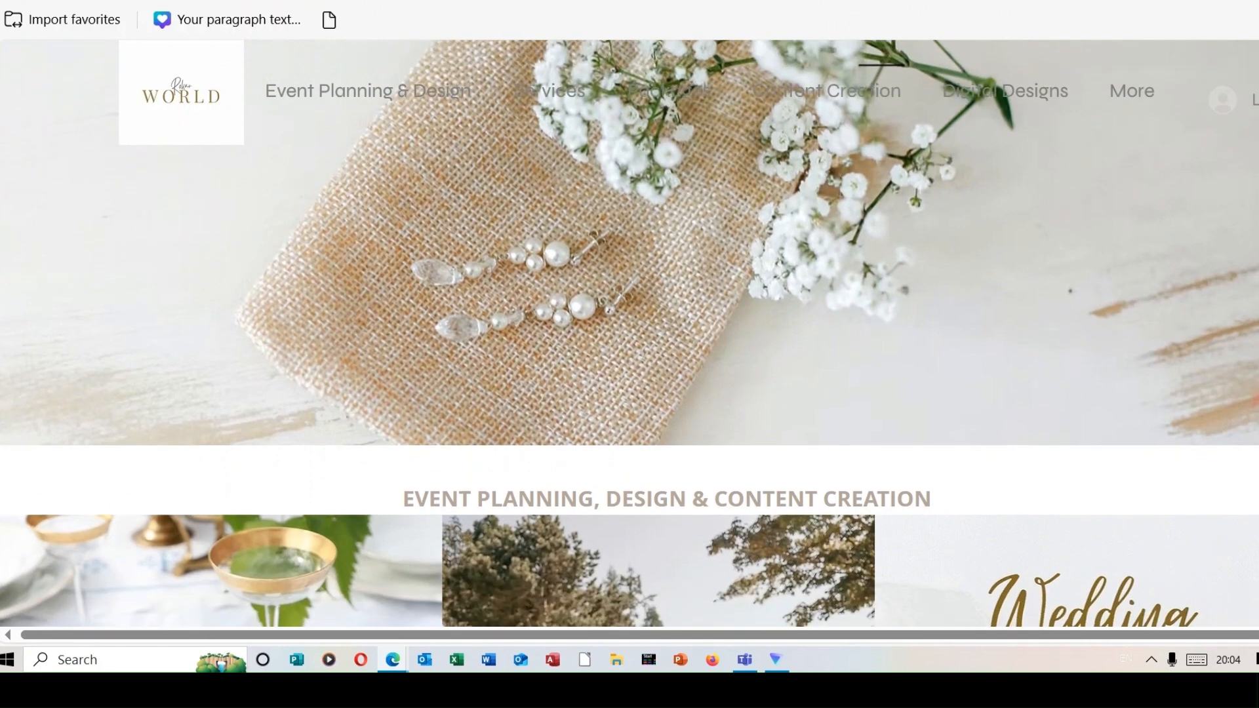
- Scroll through the event-planning website, its Instagram and YouTube pages, then reach the Gamma dashboard
scroll(630, 328, "down", 4)
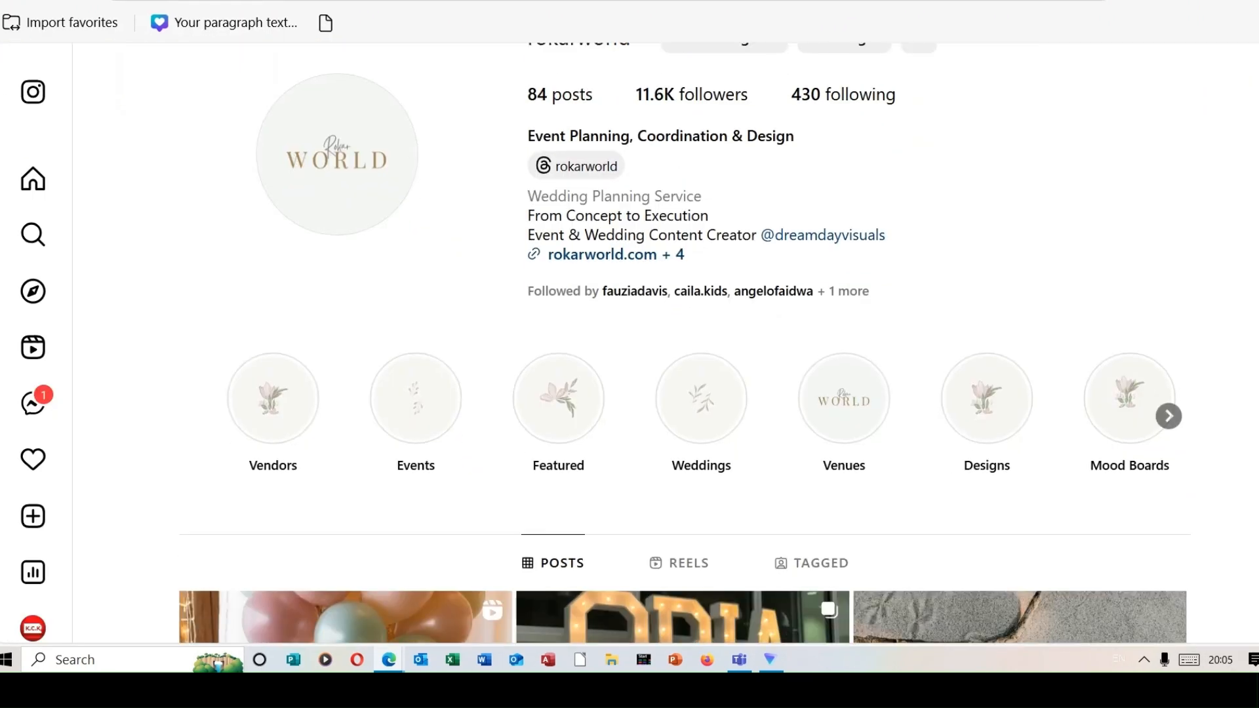
scroll(630, 328, "down", 8)
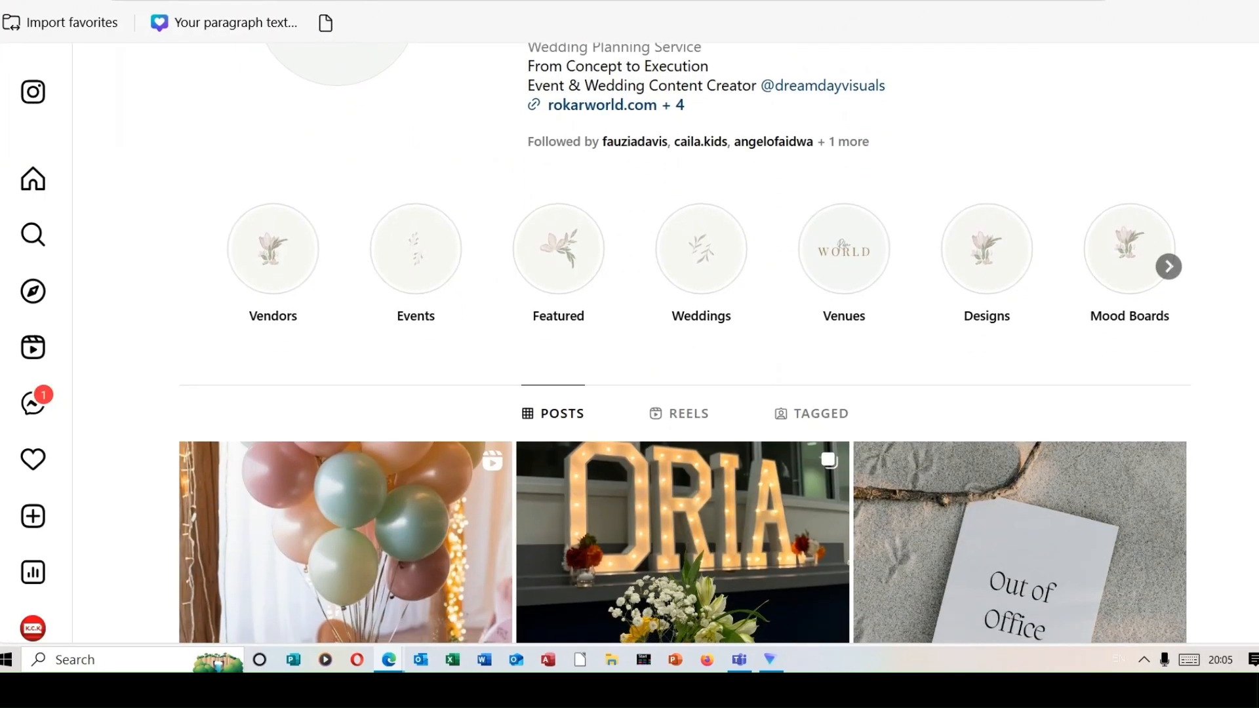
scroll(630, 328, "down", 3)
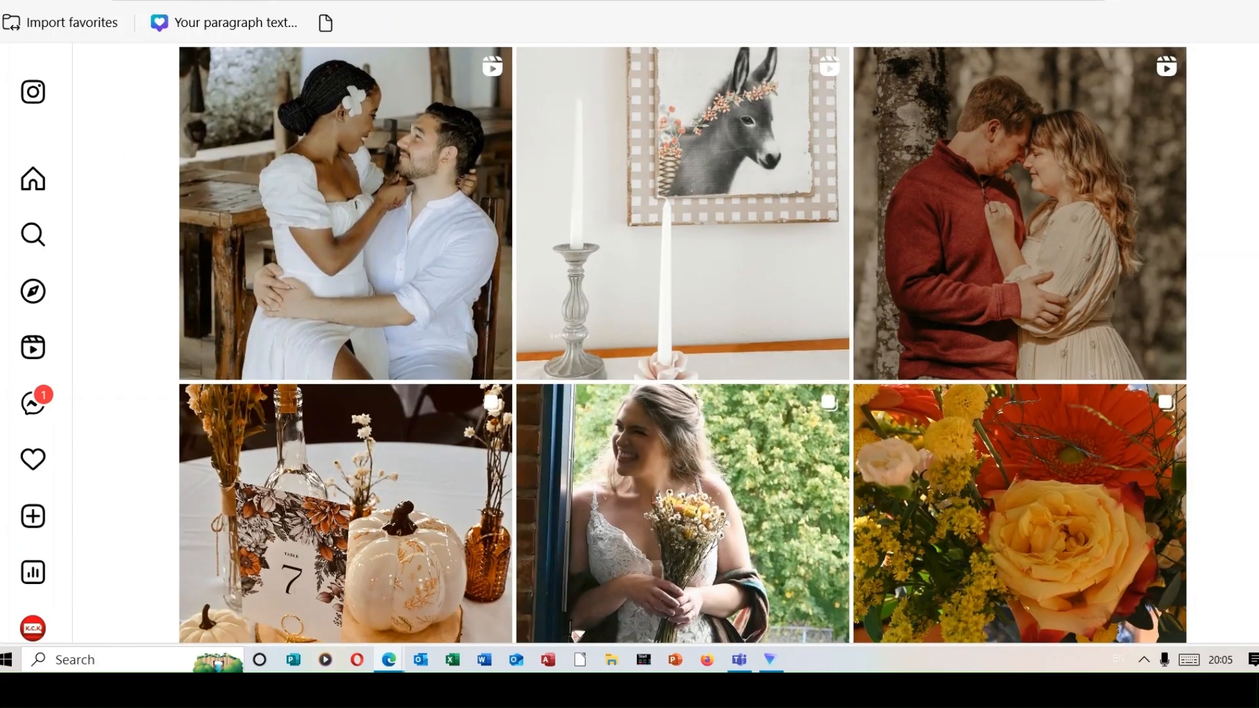
scroll(683, 342, "down", 2)
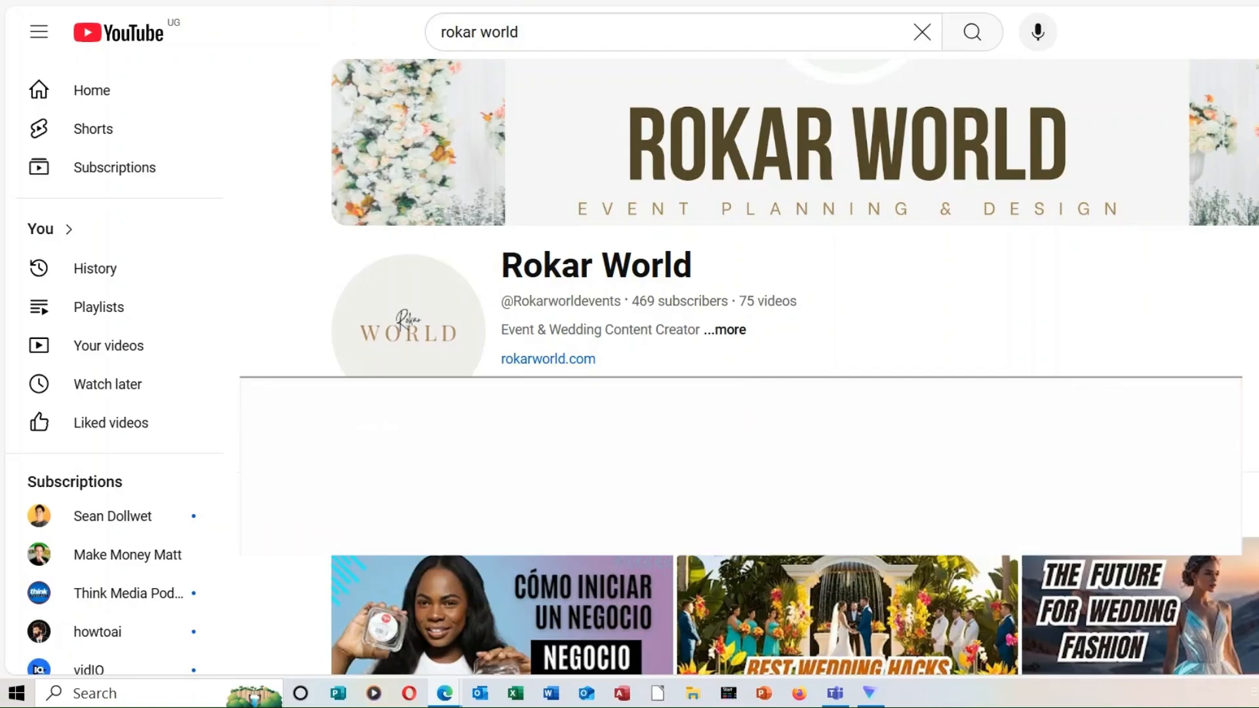
scroll(741, 367, "down", 1)
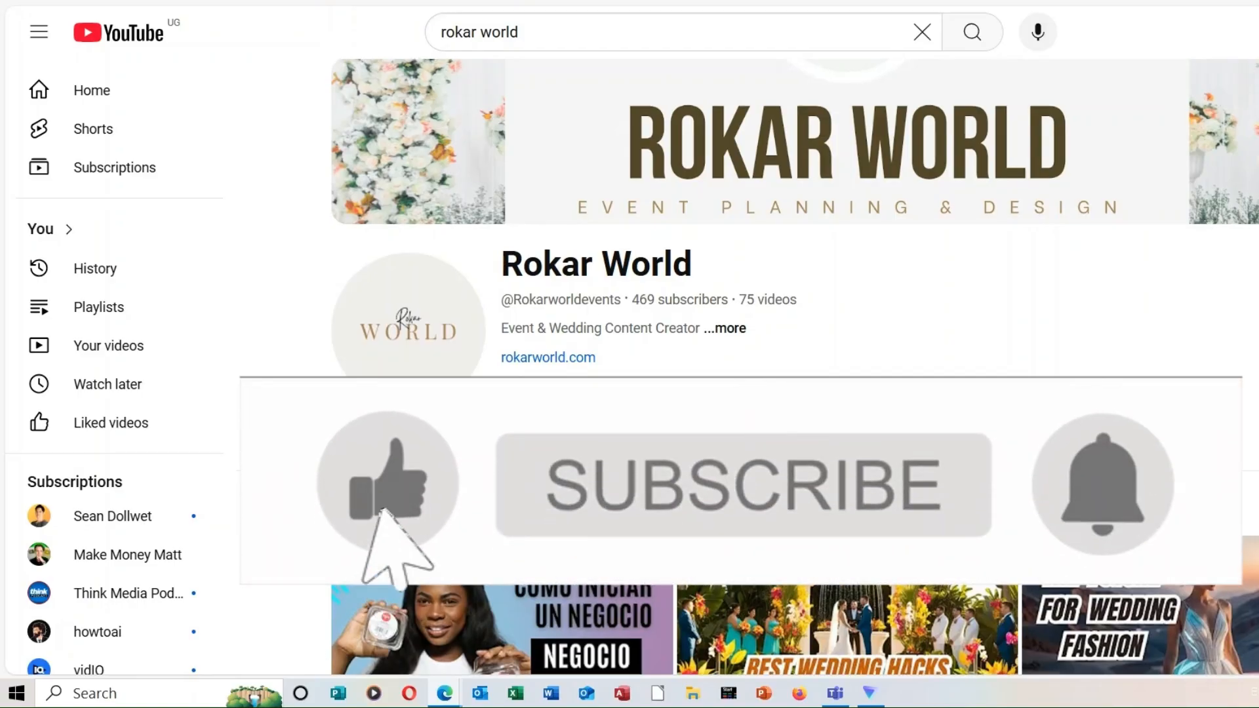
scroll(748, 368, "down", 3)
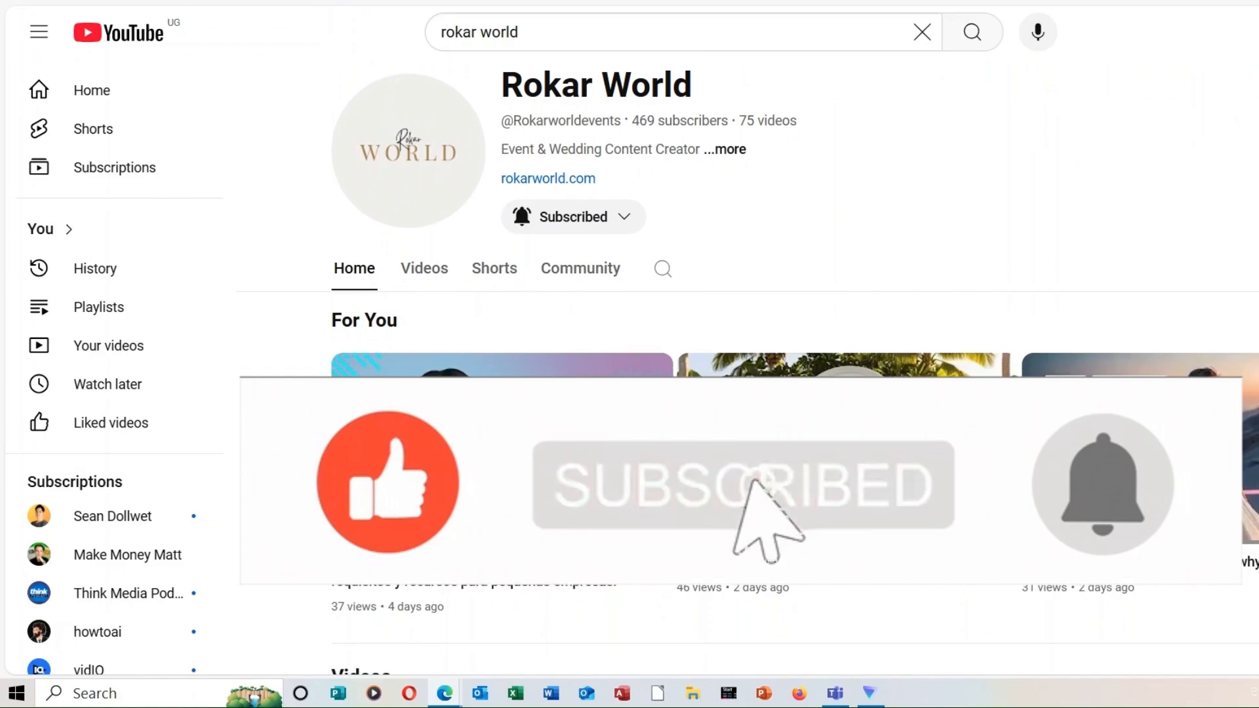
scroll(747, 368, "down", 2)
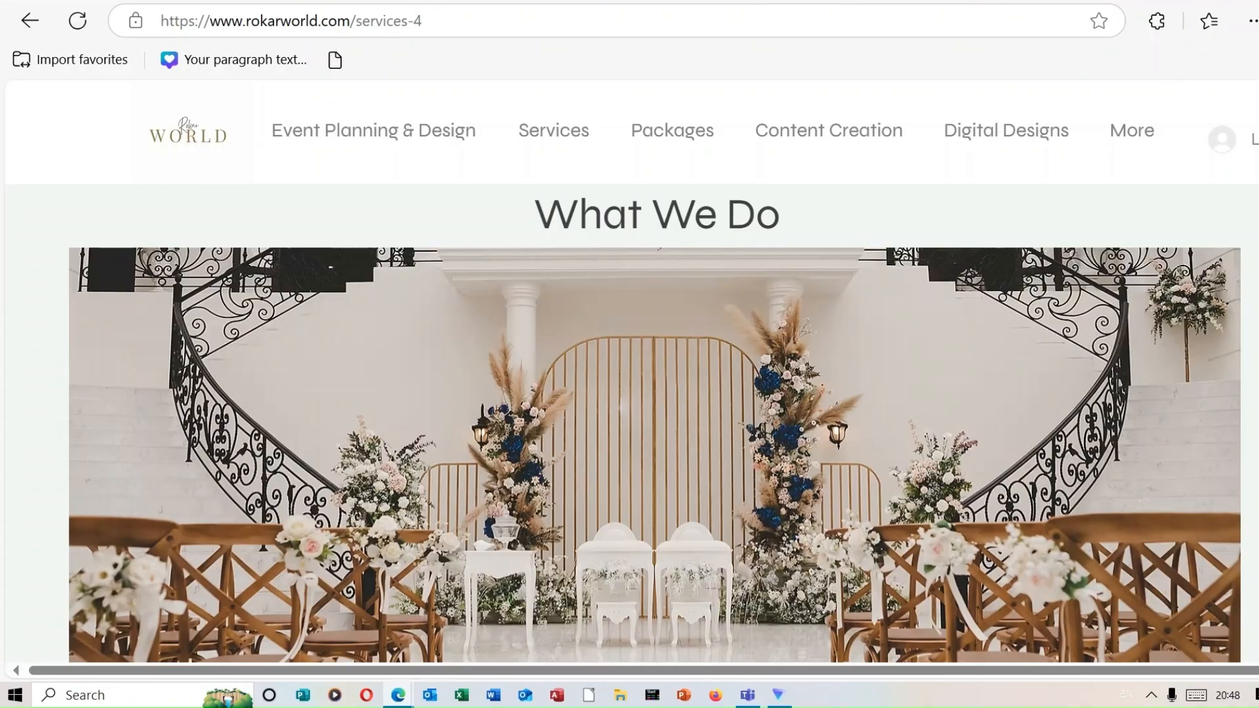
scroll(656, 367, "down", 10)
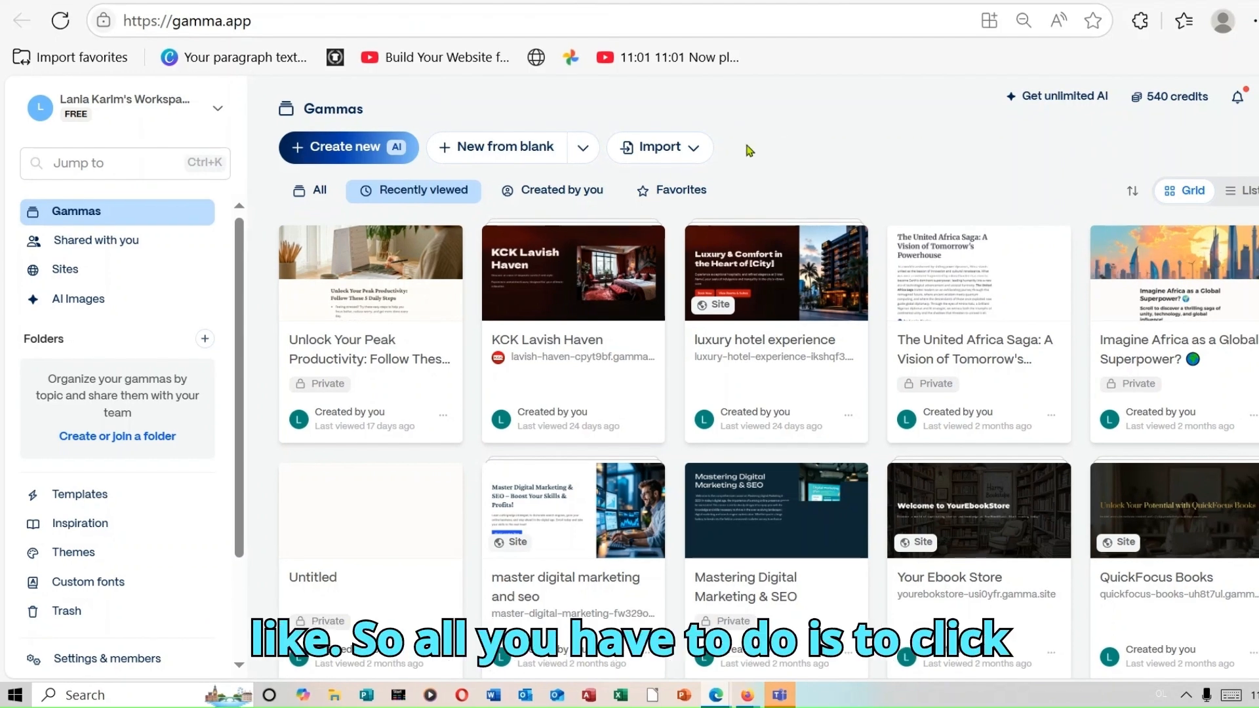
- Start a new AI-generated gamma with the dashboard's Create new (AI) button
left_click(366, 153)
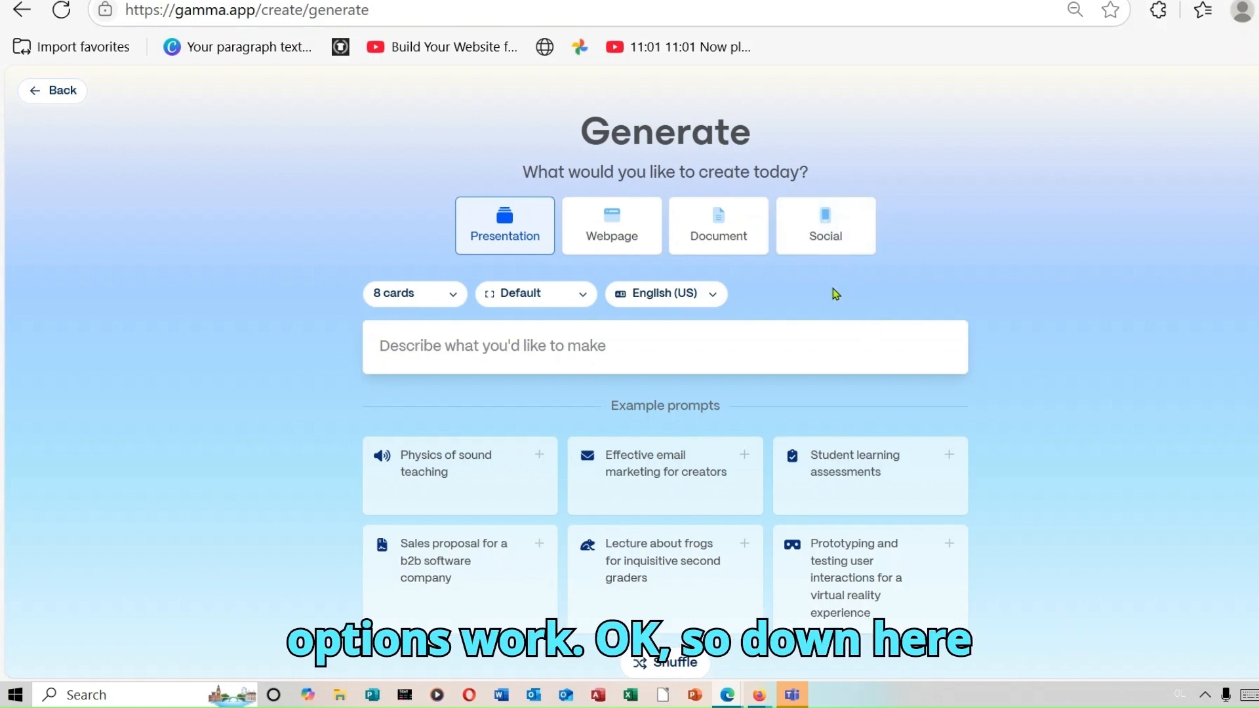
left_click(453, 293)
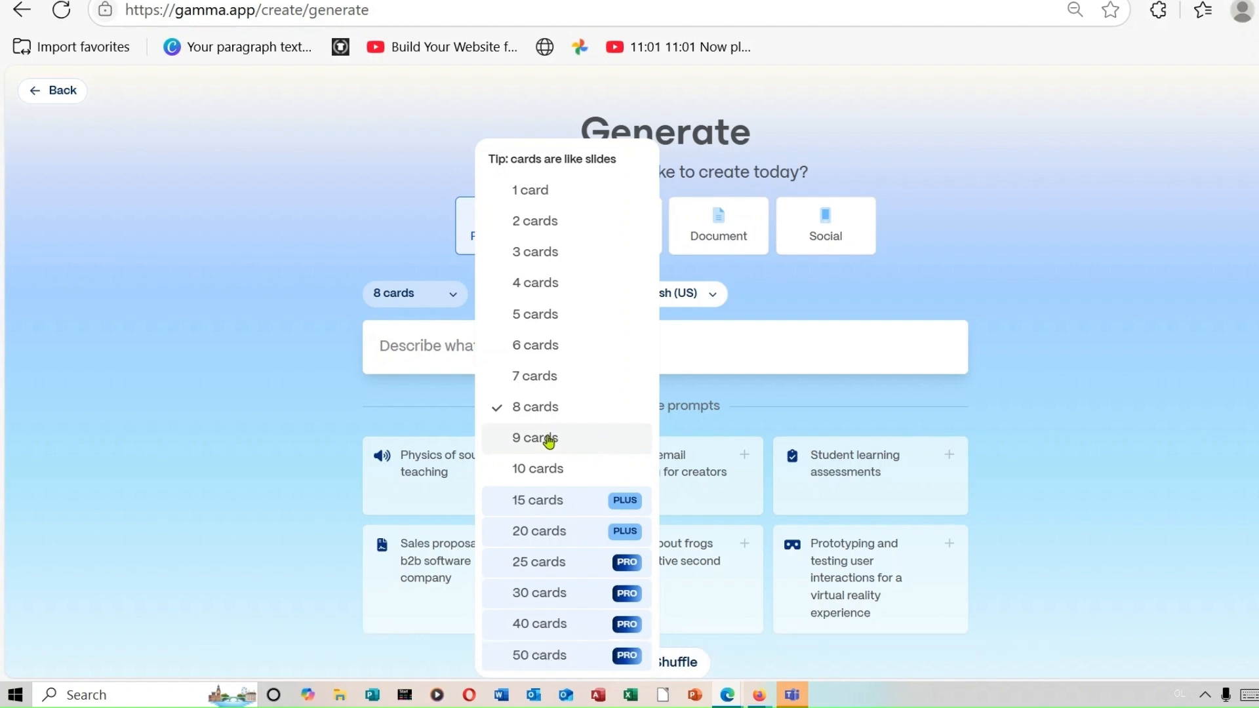
left_click(552, 408)
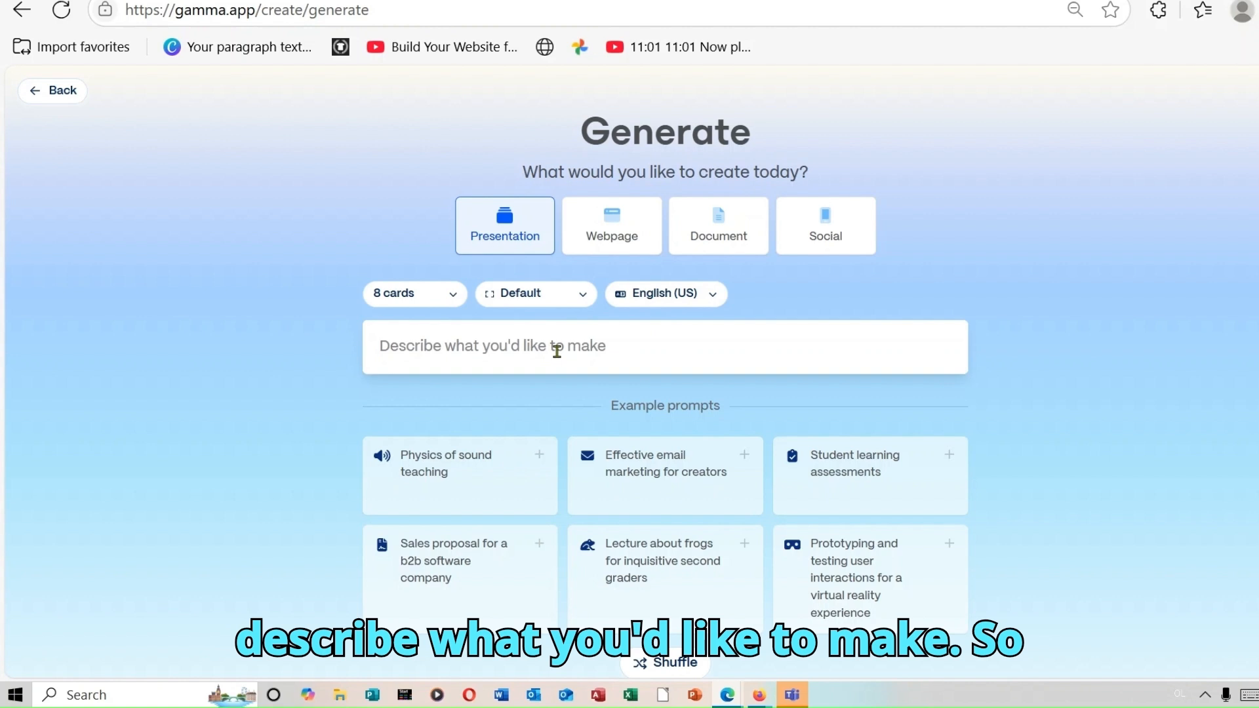
- Paste 'How AI is Changing the Way We Work in 2025' as the prompt and generate the outline
right_click(517, 344)
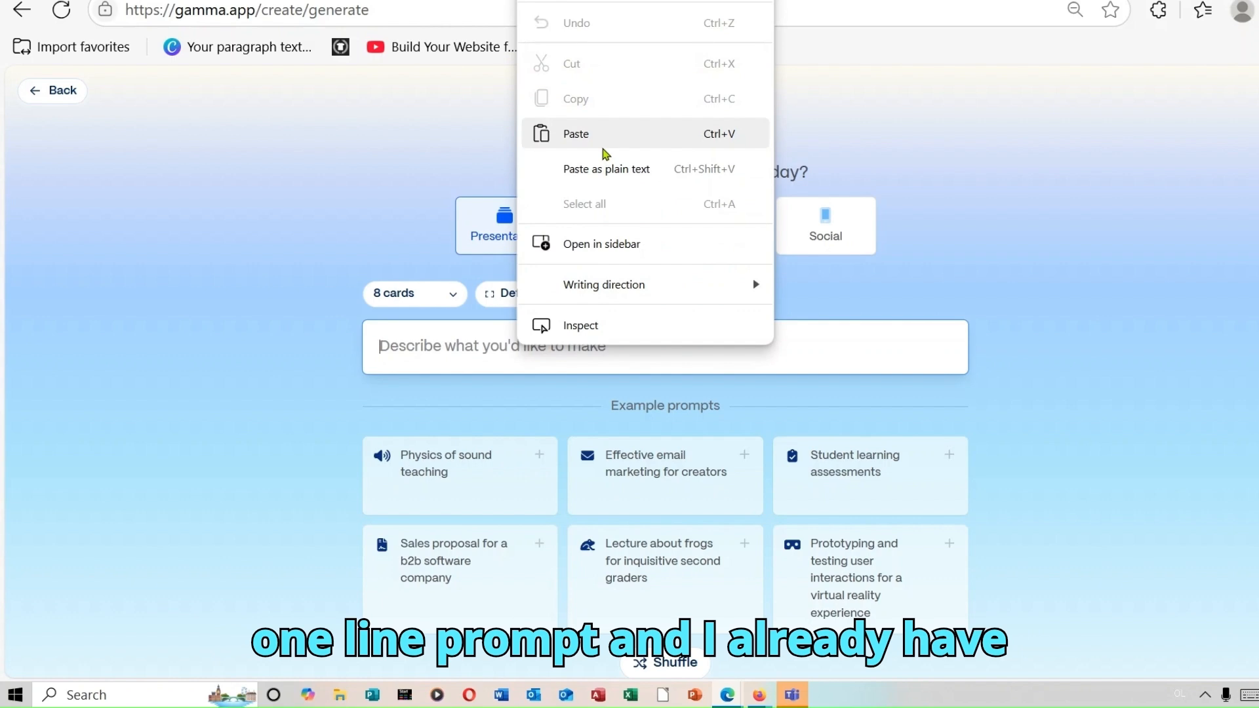
left_click(604, 153)
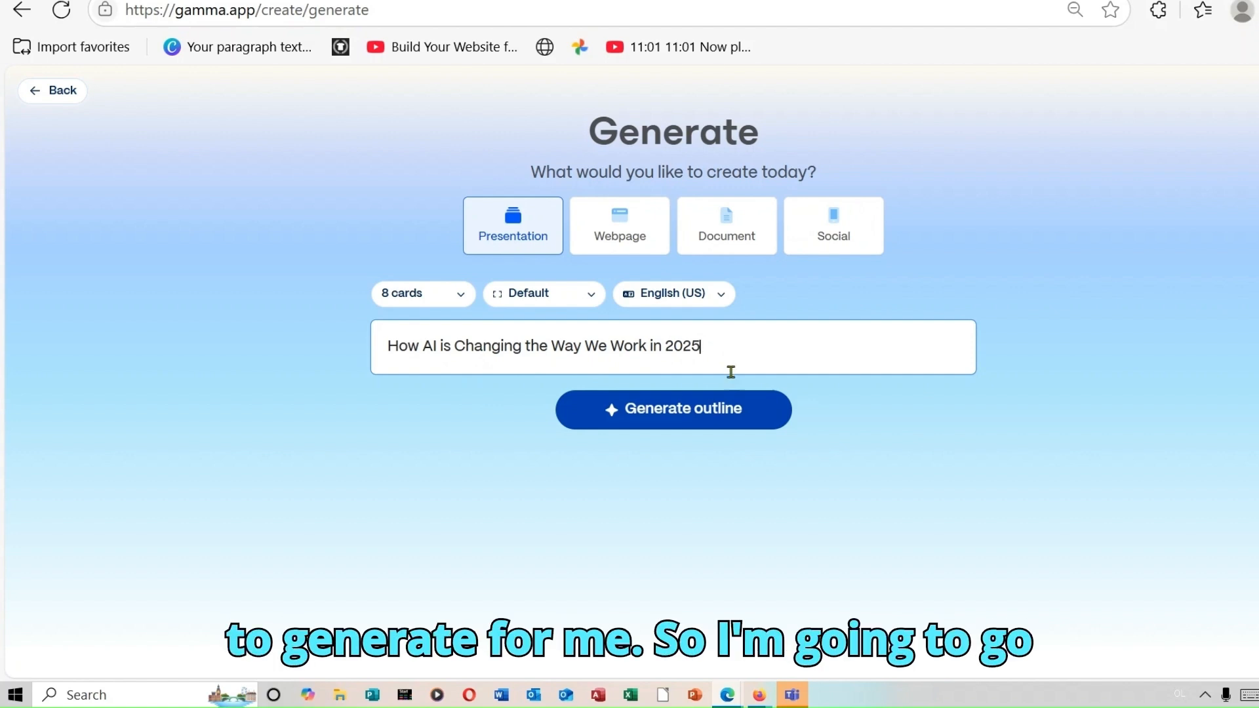
left_click(732, 419)
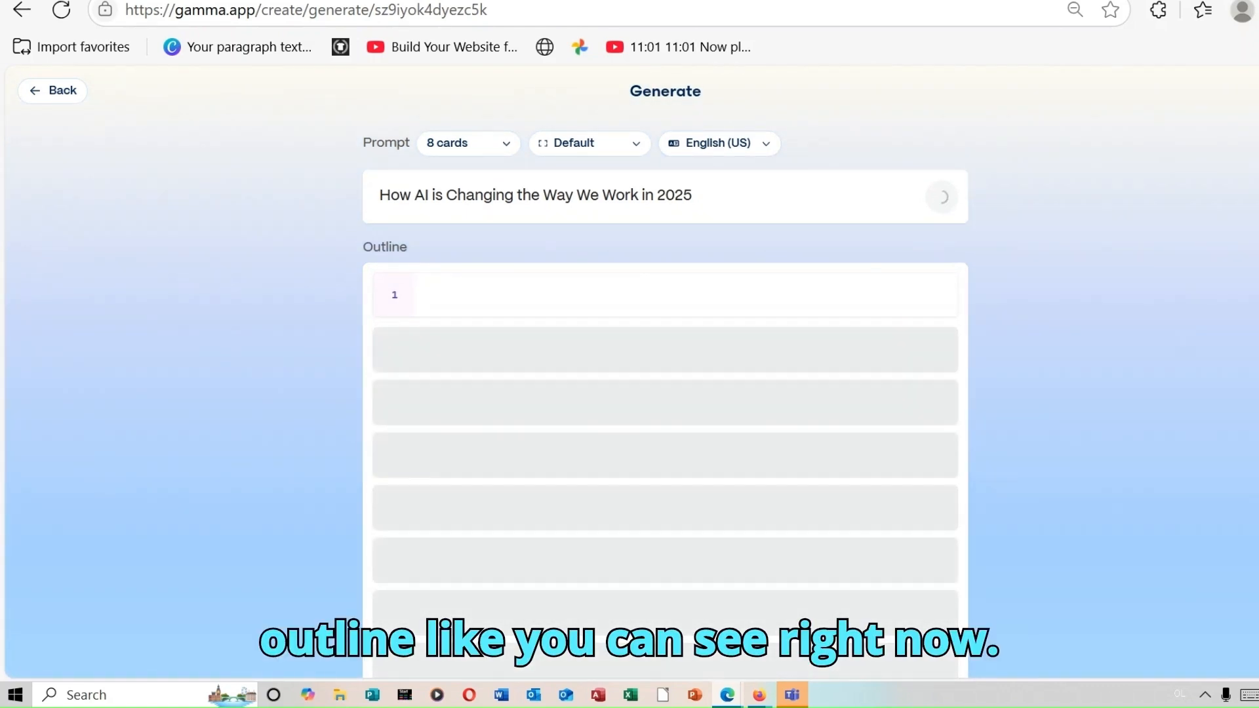
- Insert an empty card after outline card 1, then delete it again, keeping 8 cards
scroll(665, 371, "down", 3)
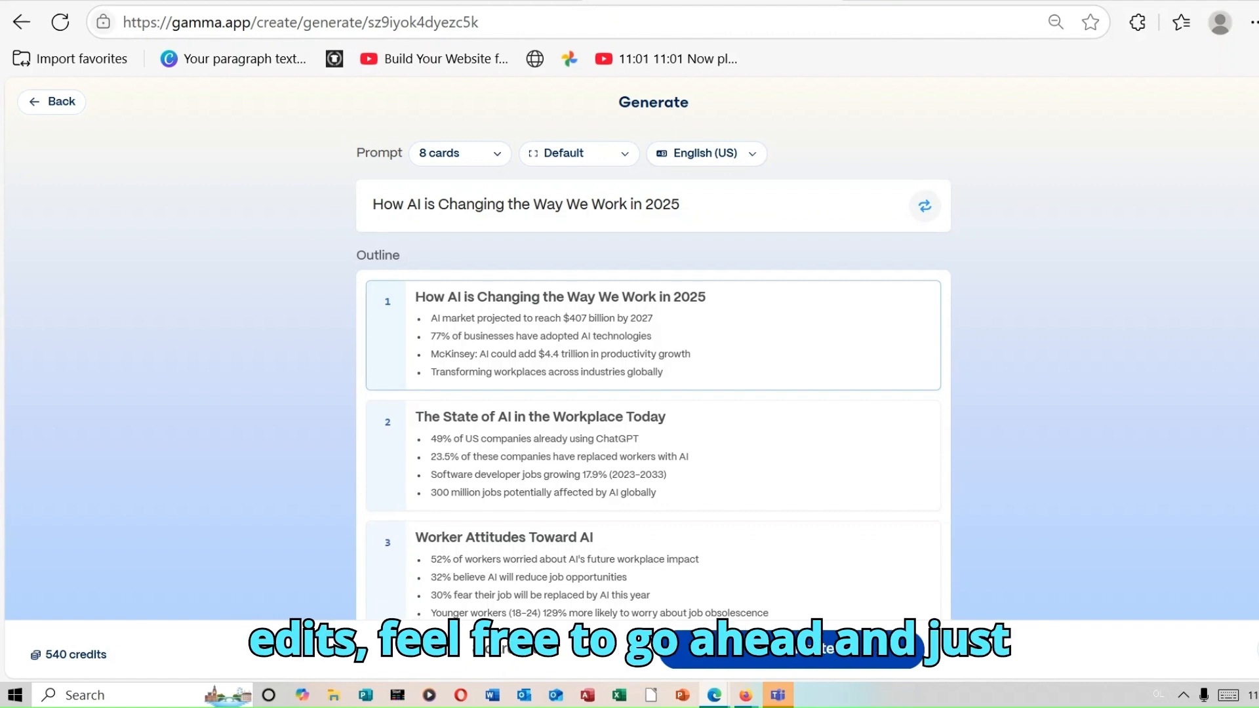
left_click(664, 327)
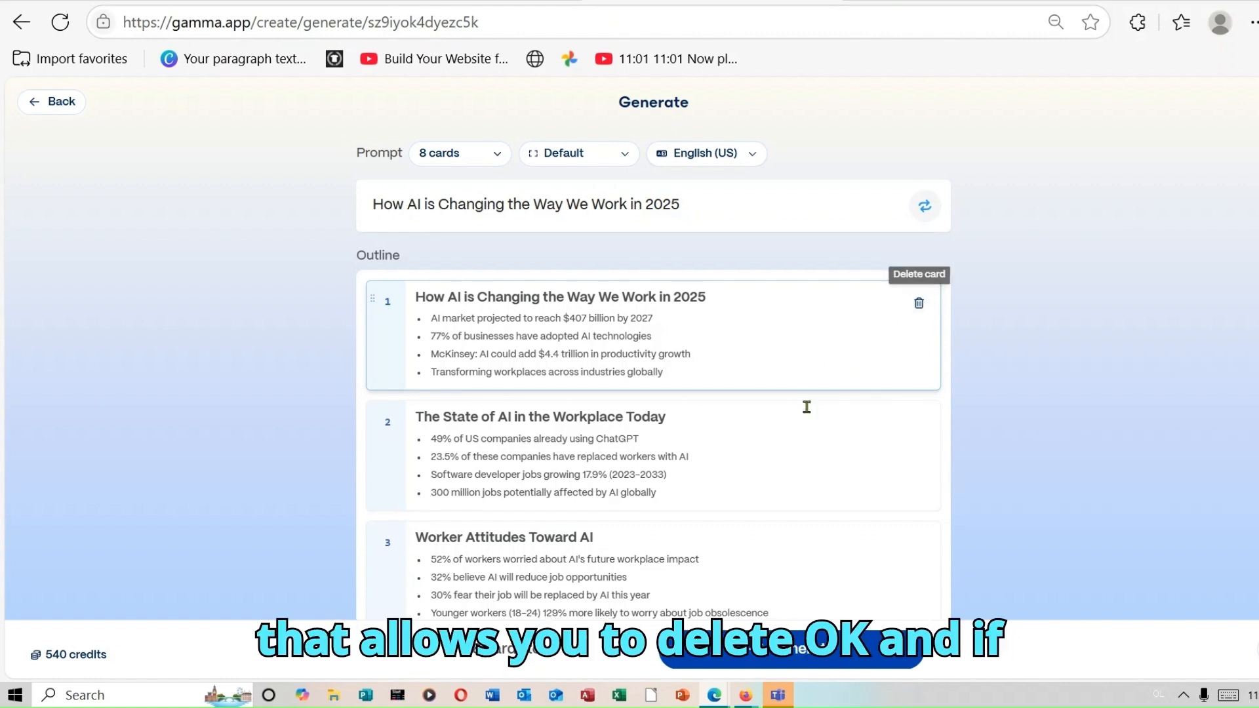
mouse_move(655, 397)
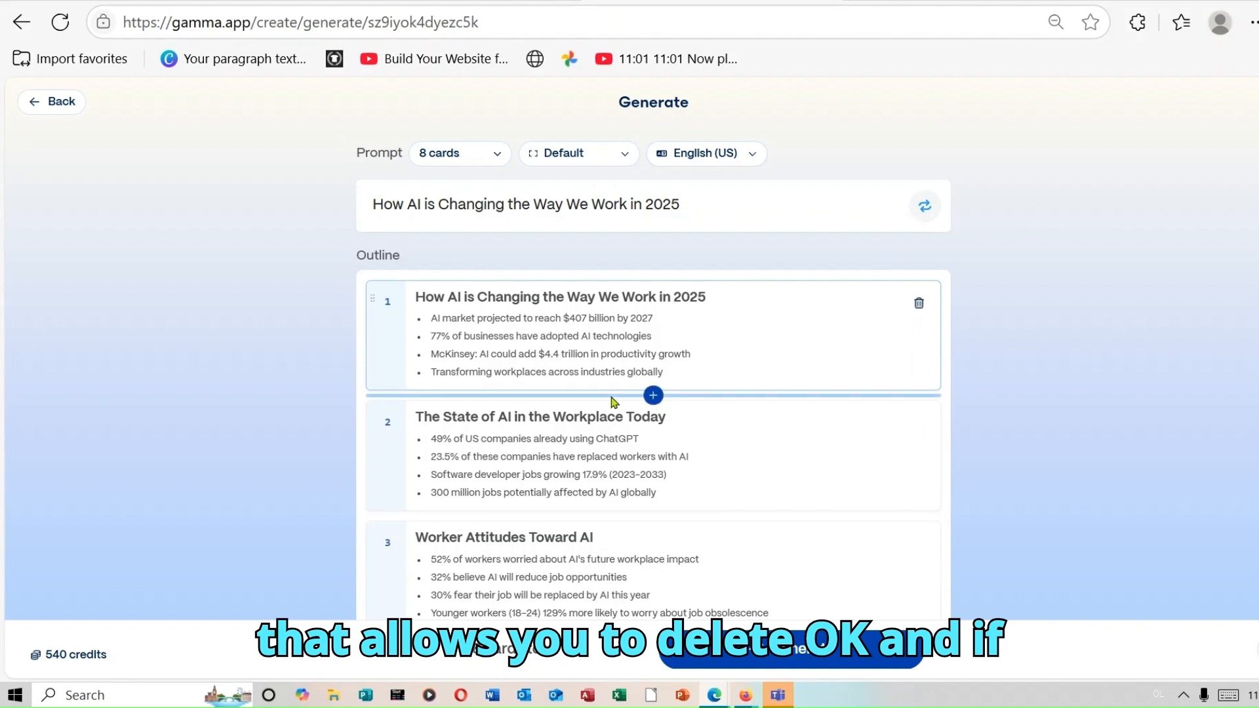
left_click(653, 396)
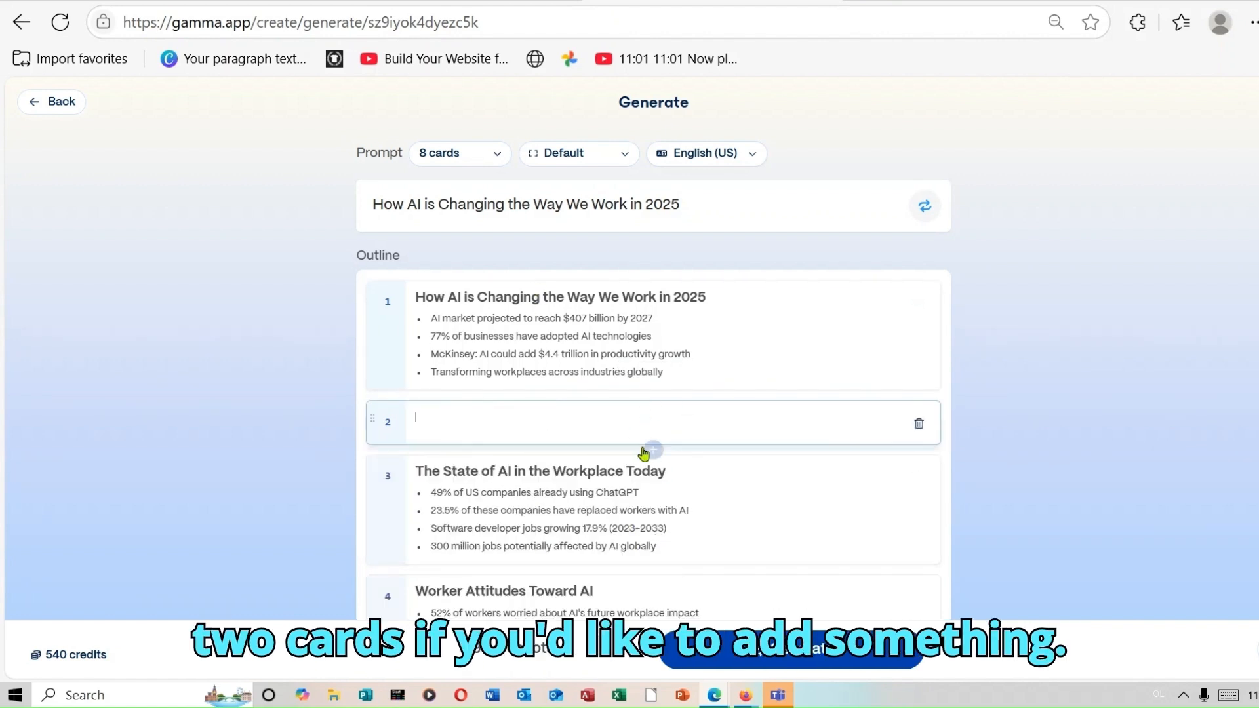
left_click(920, 426)
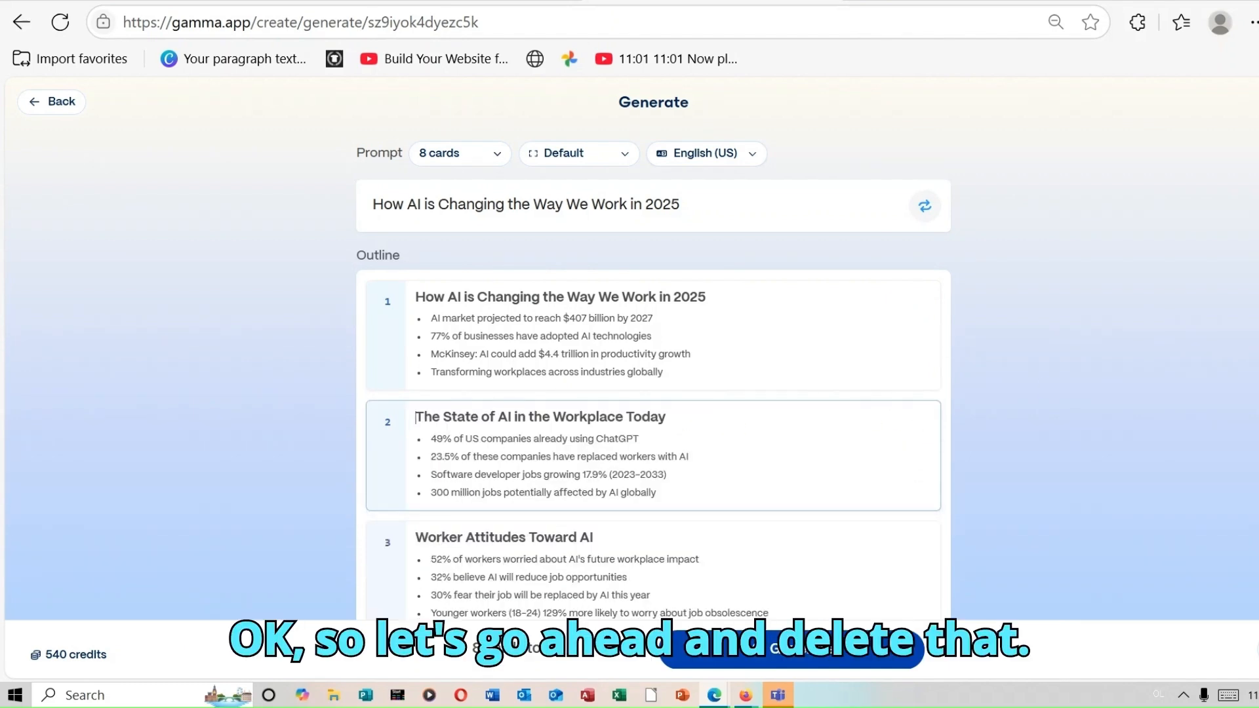
scroll(653, 348, "down", 10)
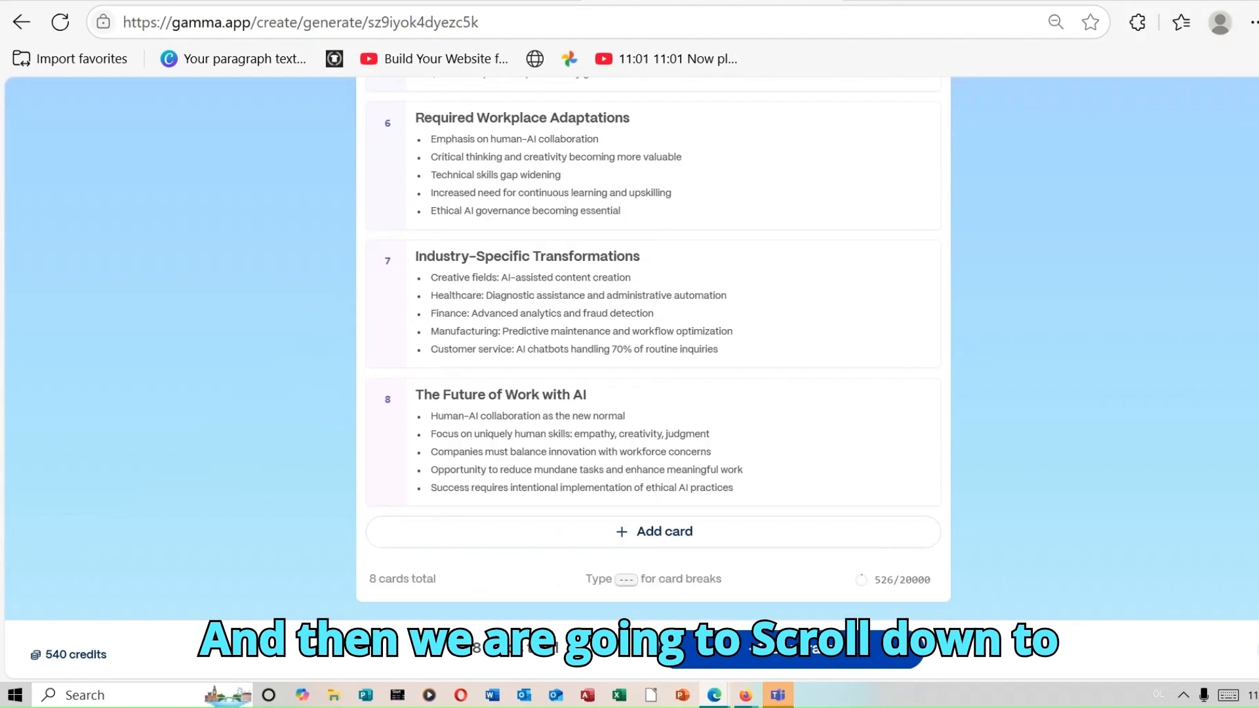
- Browse the full theme gallery and confirm Prism as the presentation theme
scroll(1002, 479, "down", 2)
scroll(1002, 480, "down", 1)
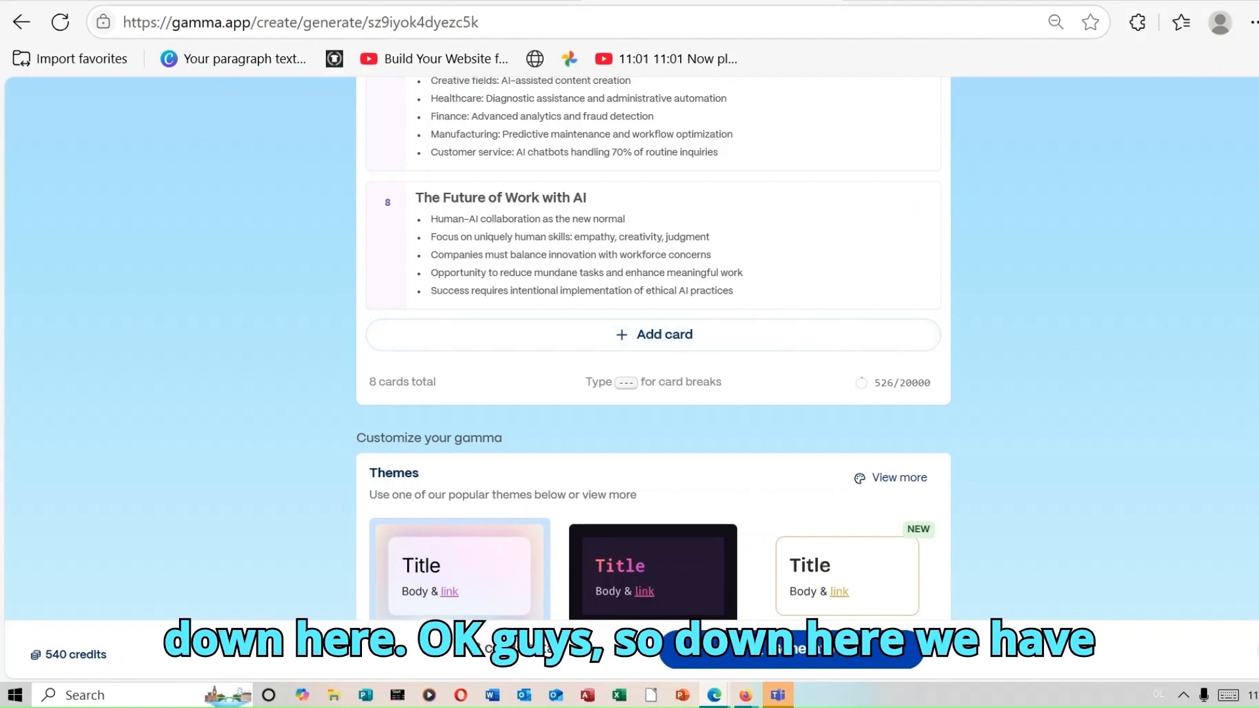
scroll(654, 351, "down", 4)
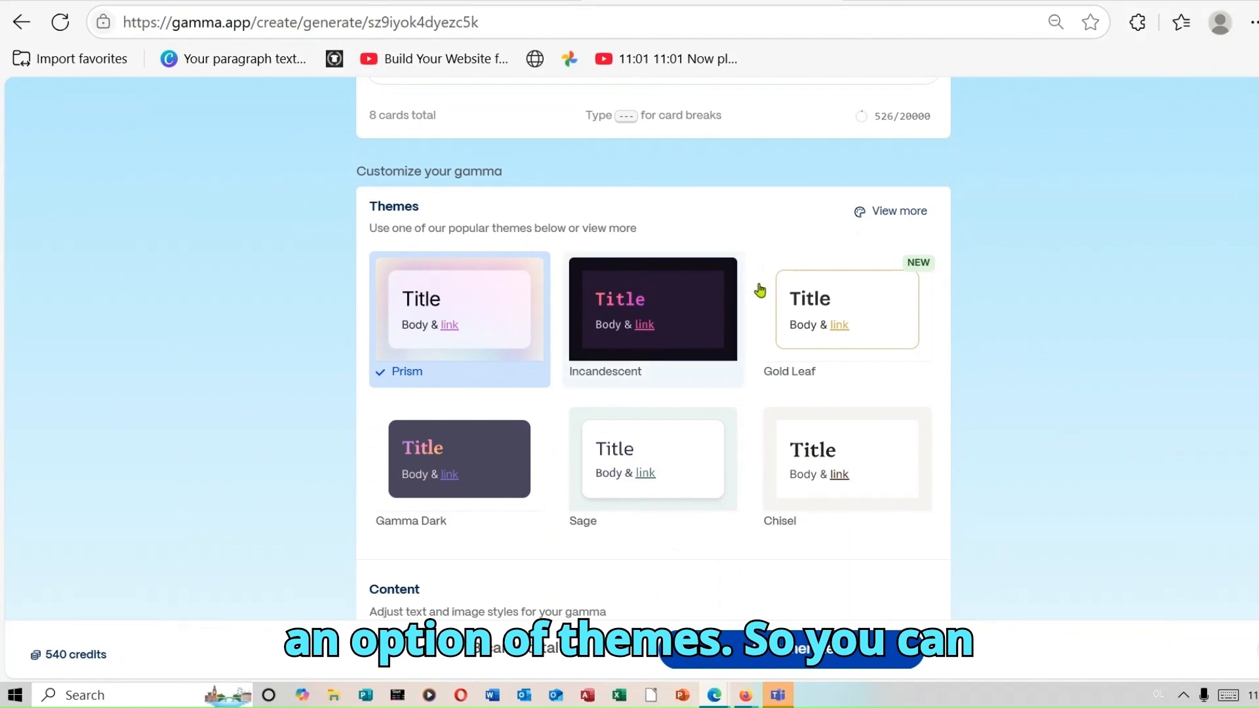
left_click(890, 218)
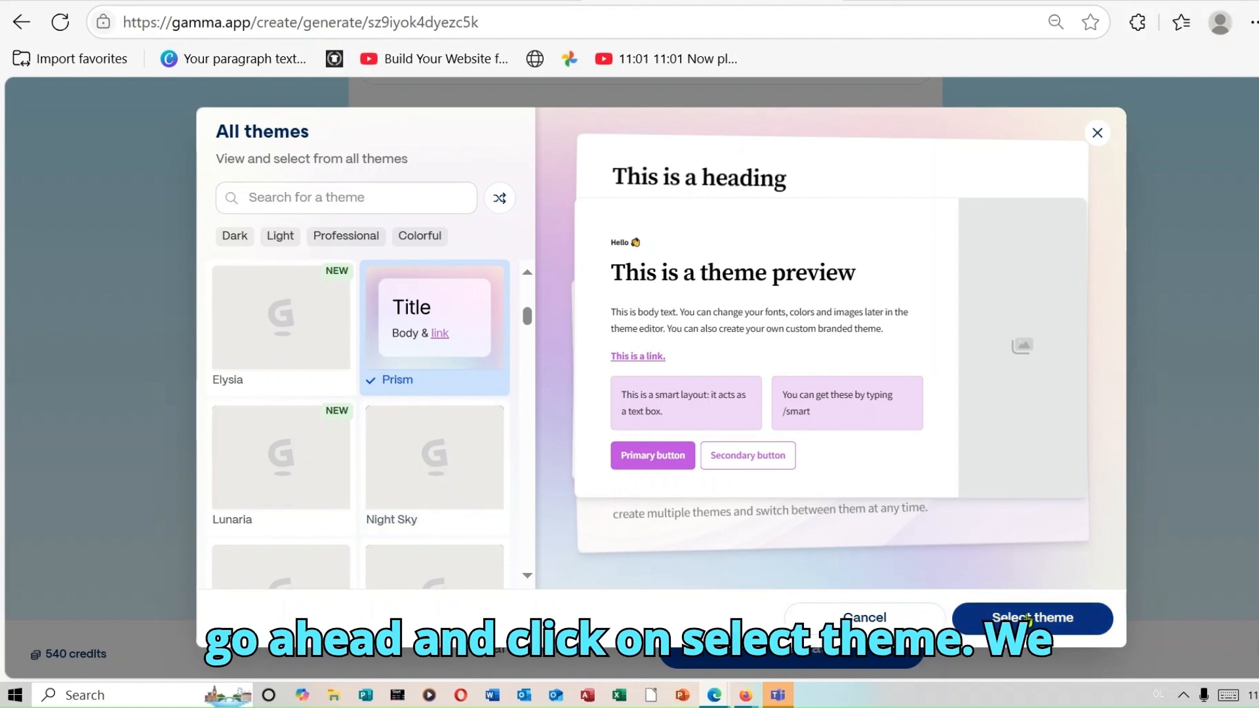
left_click(1028, 620)
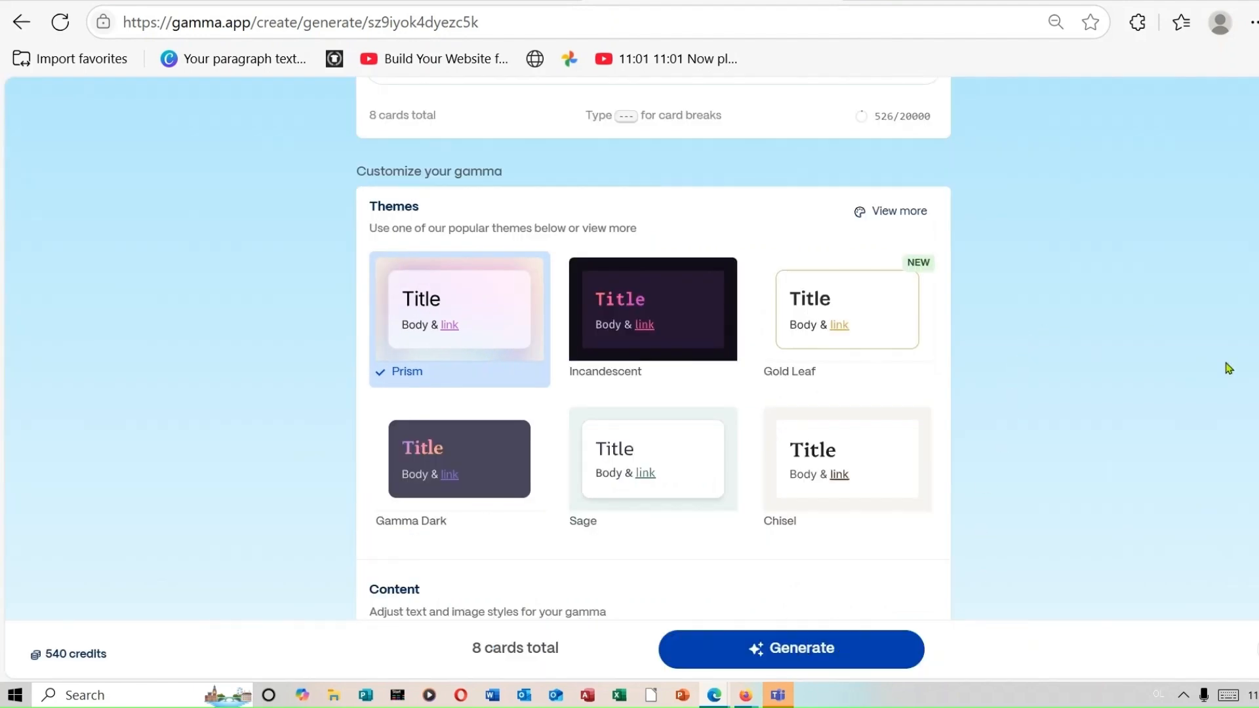
scroll(878, 336, "down", 5)
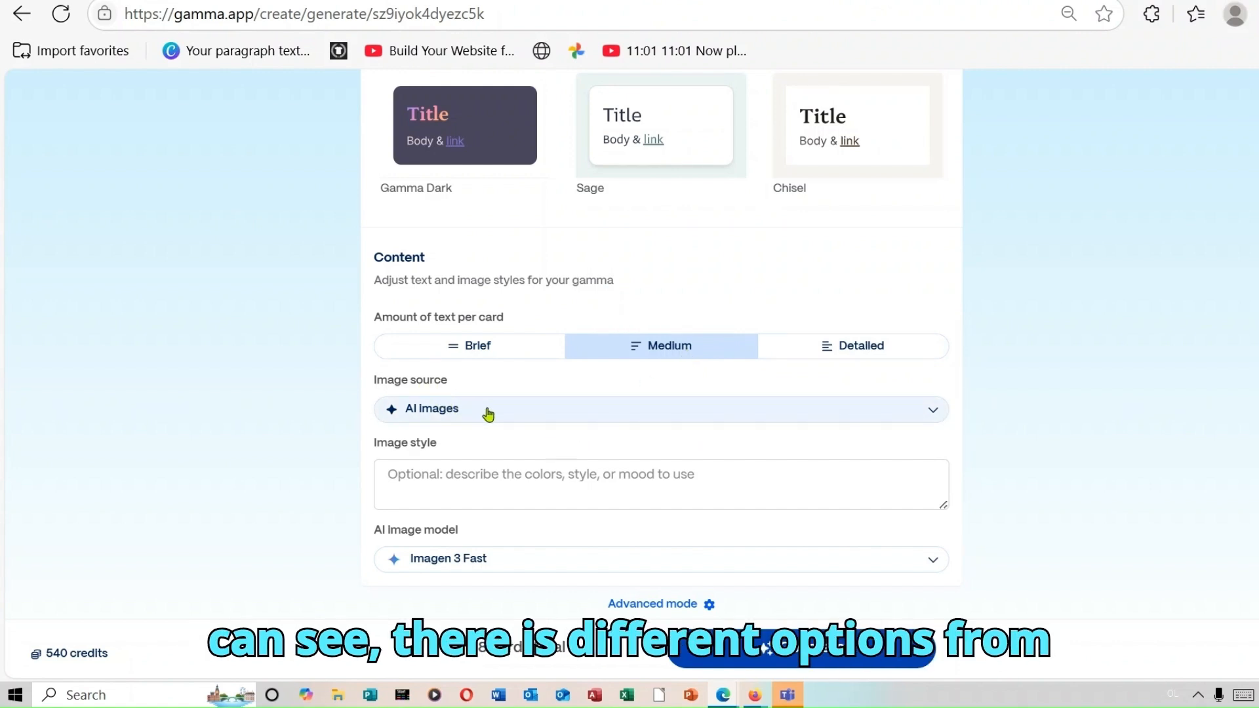
- Keep AI Images as the image source and choose Flux Fast 1.1 as the AI image model
left_click(932, 413)
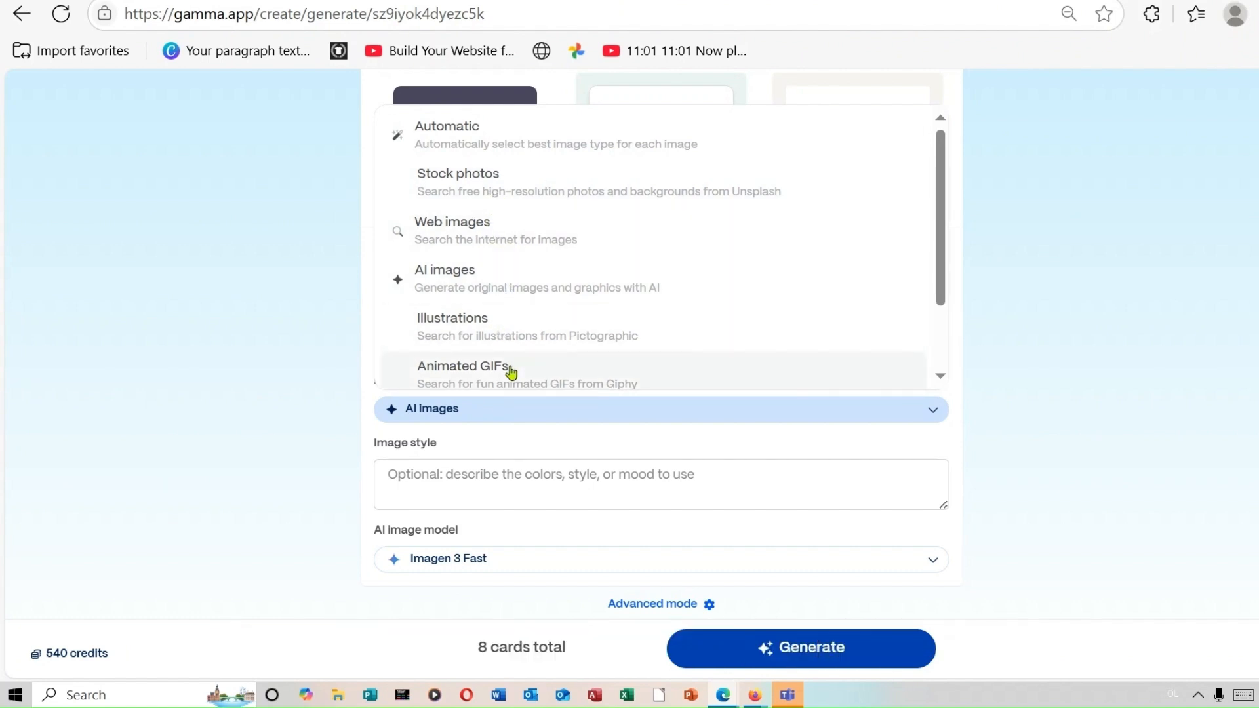
left_click(517, 291)
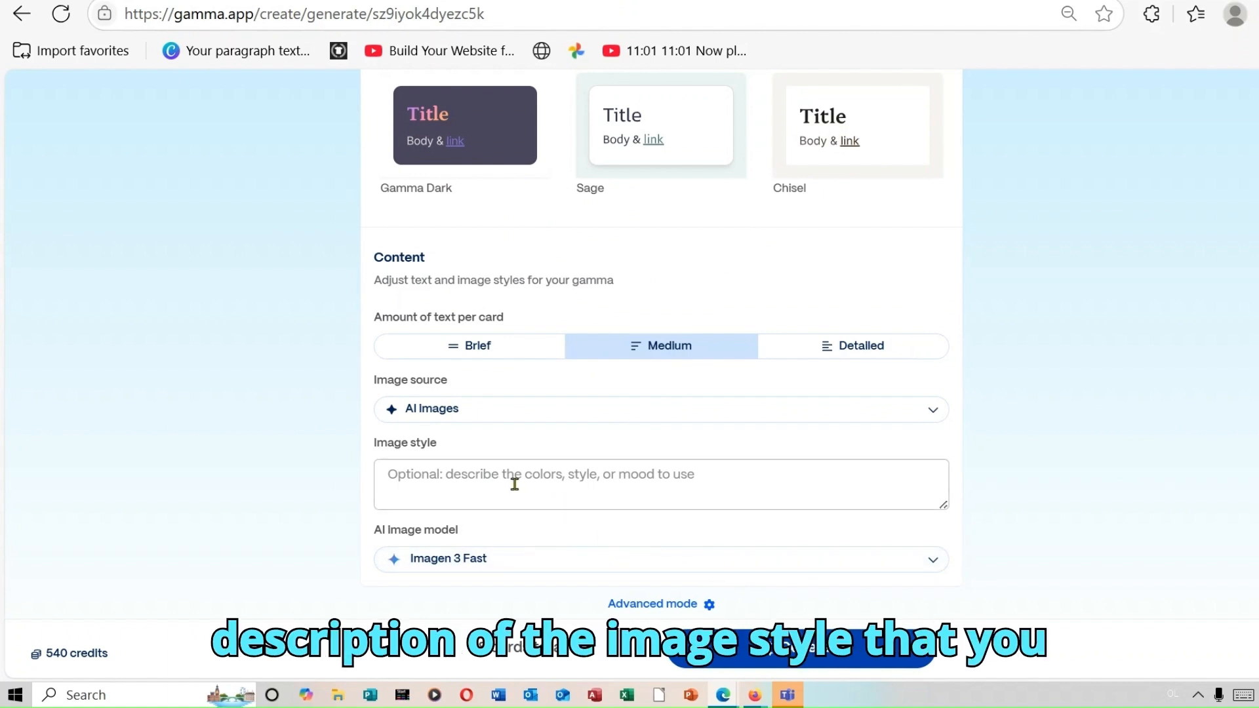
left_click(550, 483)
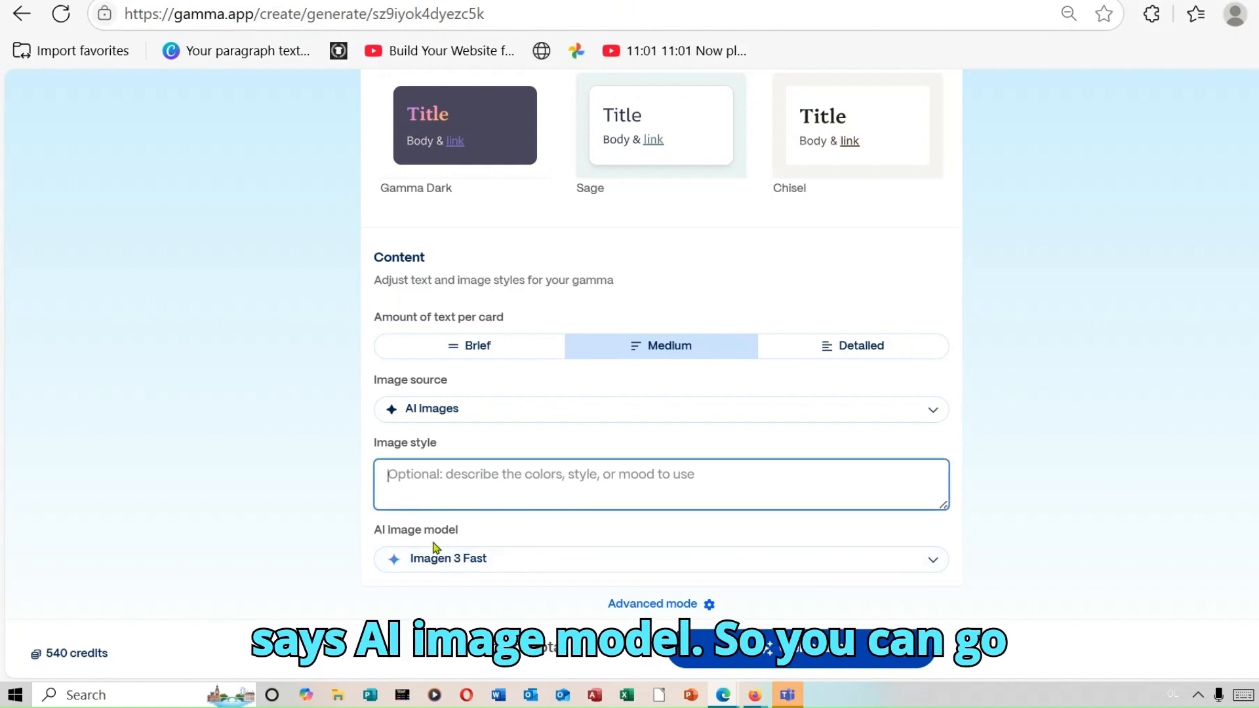
left_click(931, 562)
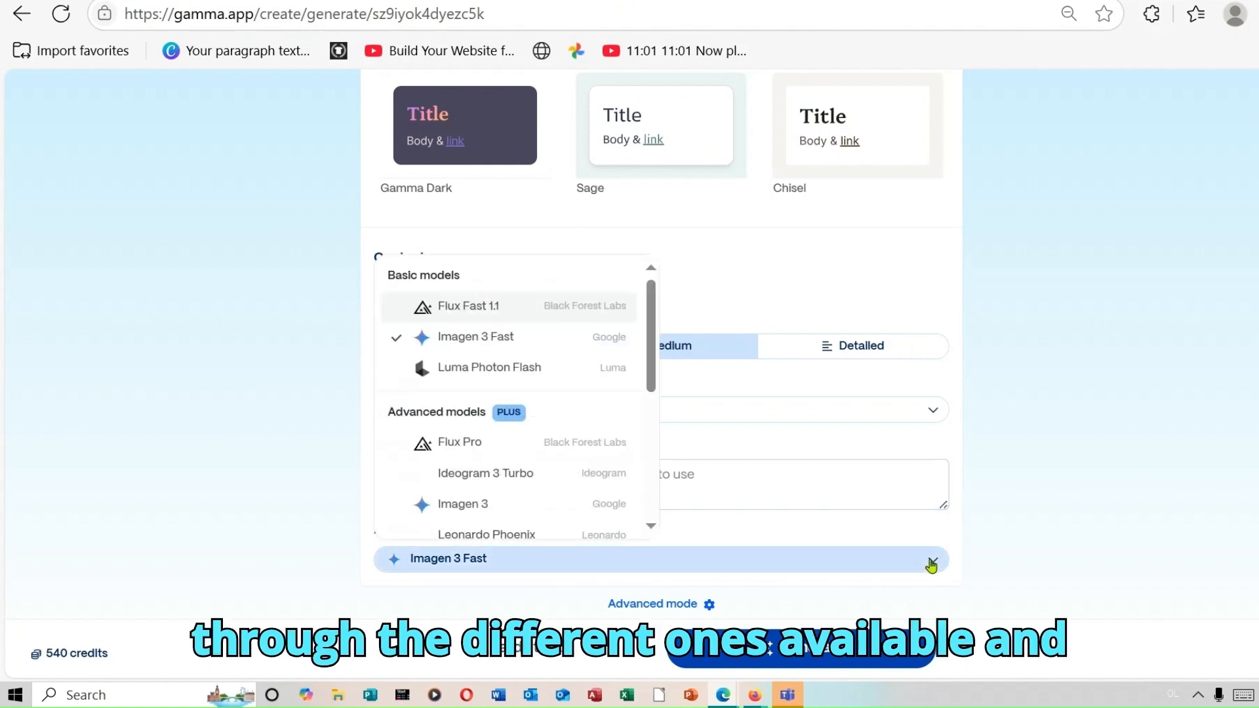
mouse_move(631, 372)
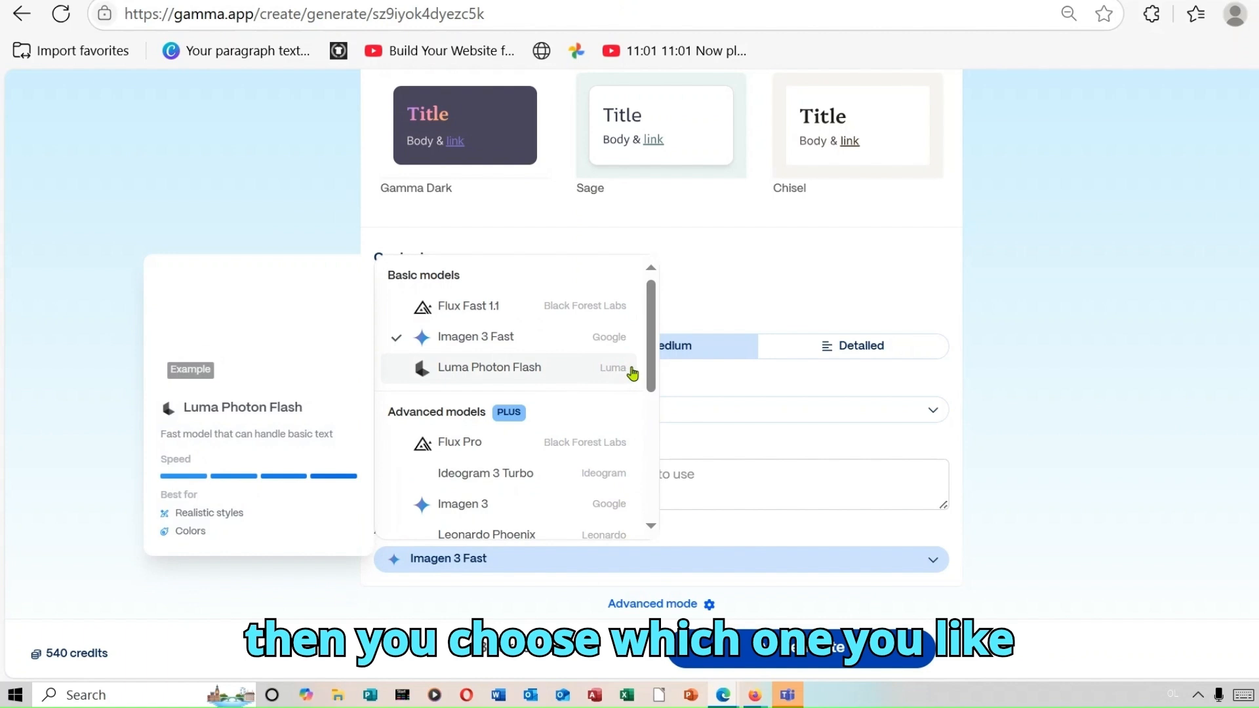
mouse_move(620, 440)
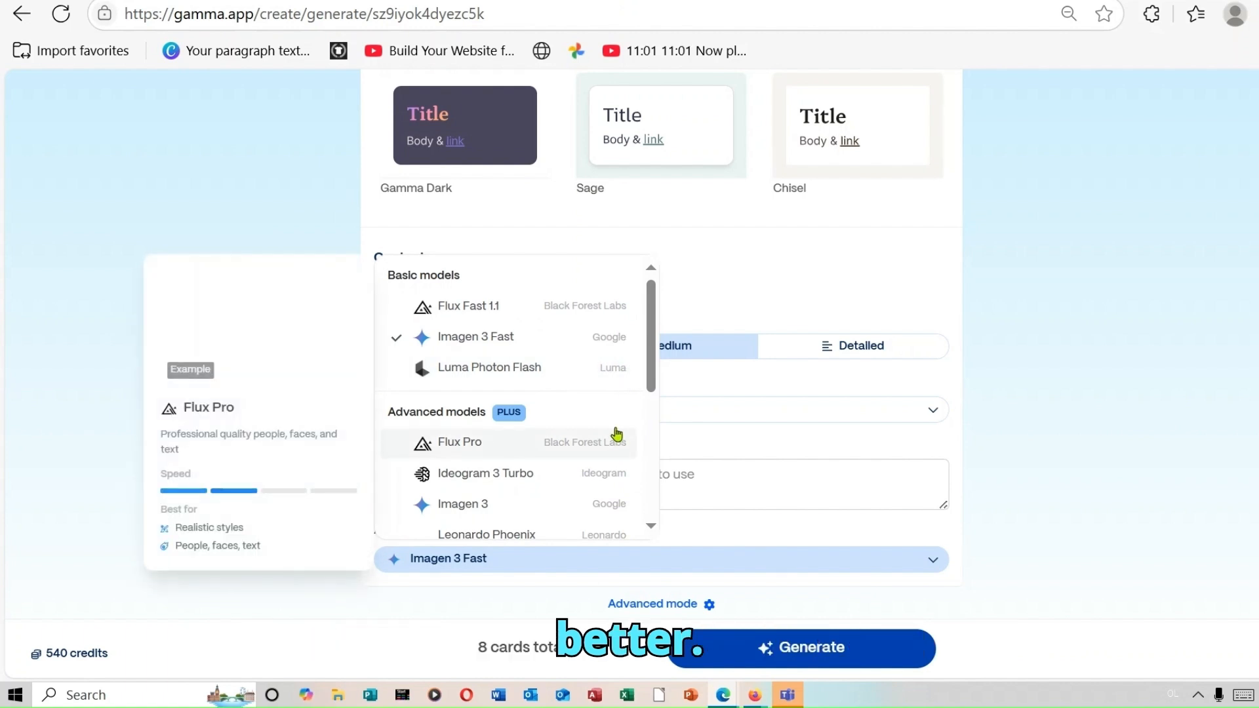
mouse_move(465, 314)
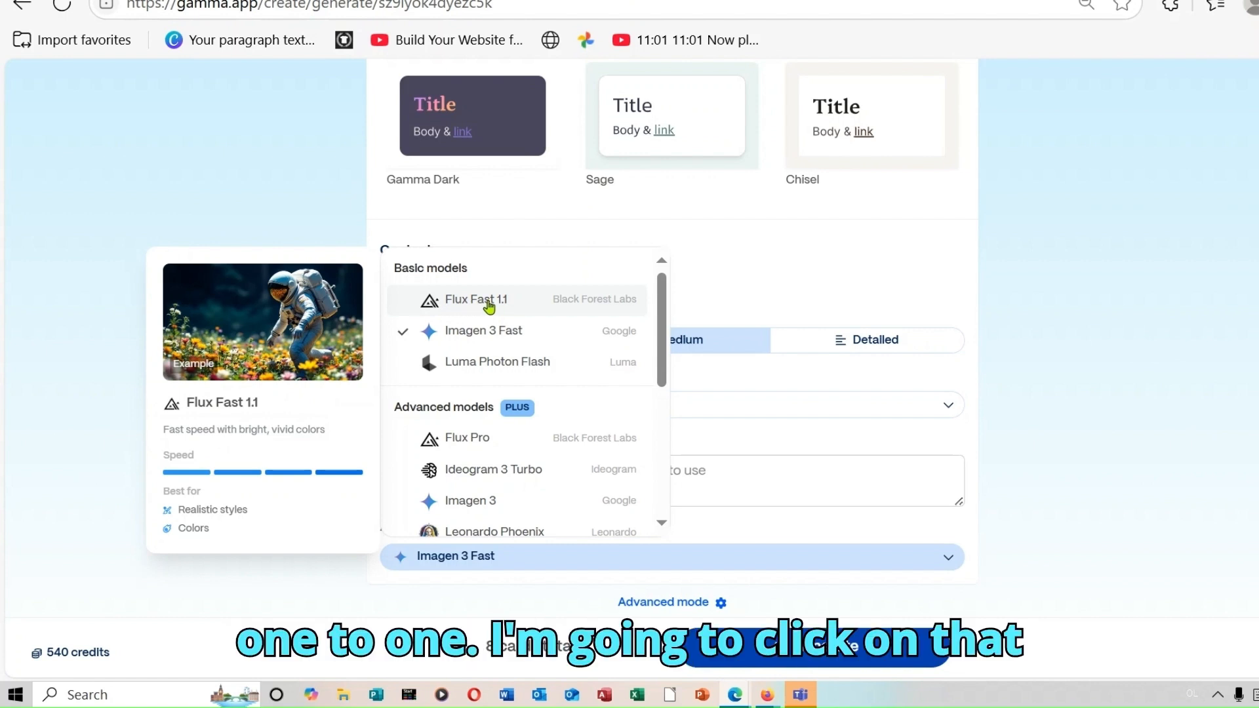
left_click(488, 307)
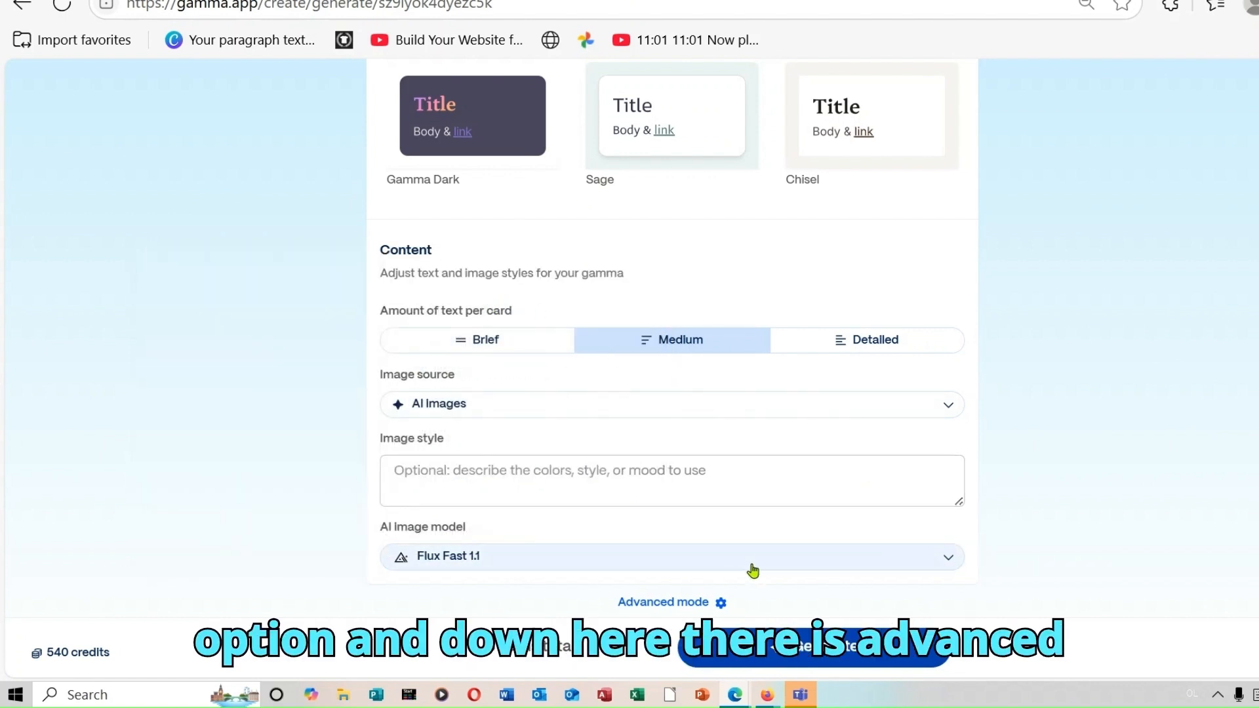
- In Advanced mode, target business professionals with a professional, persuasive tone, then continue
left_click(682, 603)
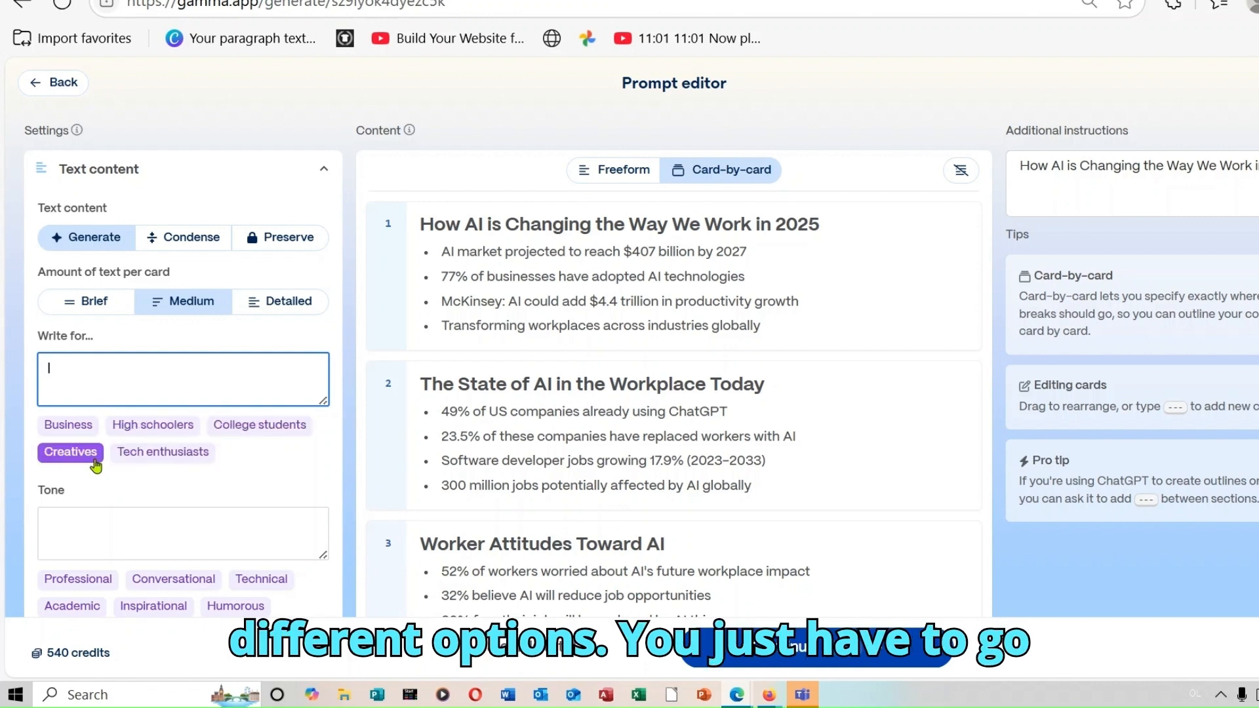
left_click(76, 427)
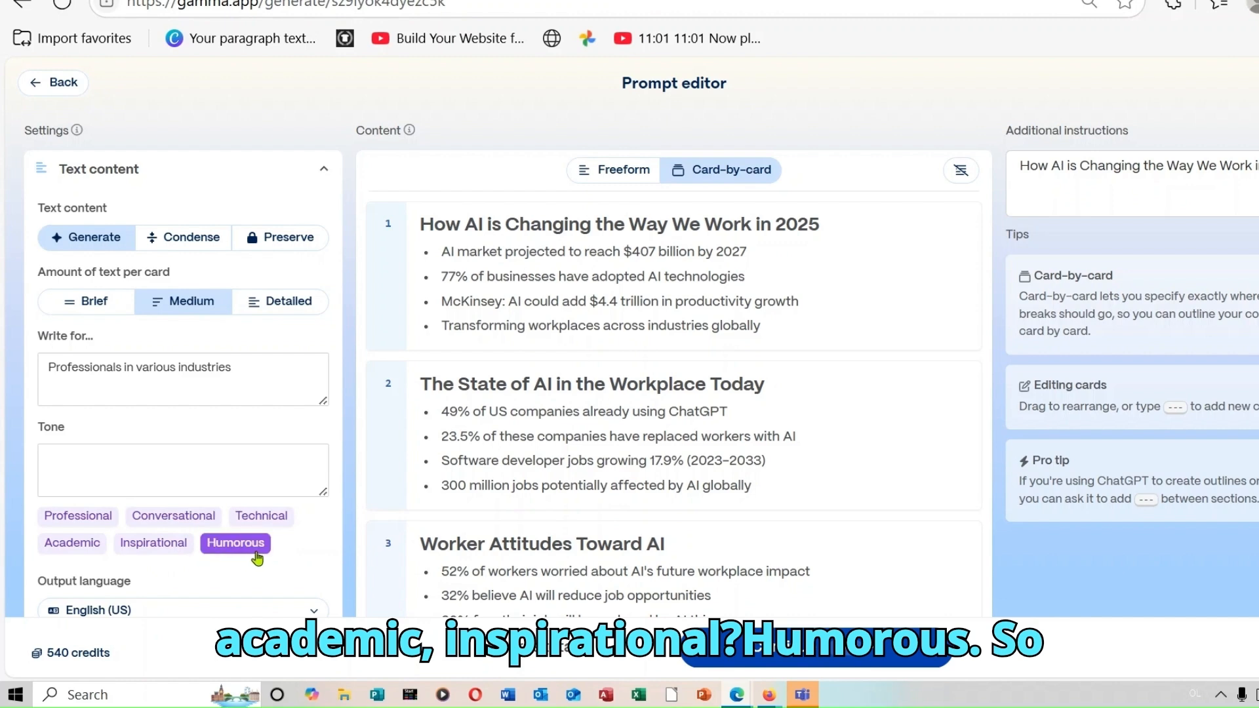
left_click(92, 516)
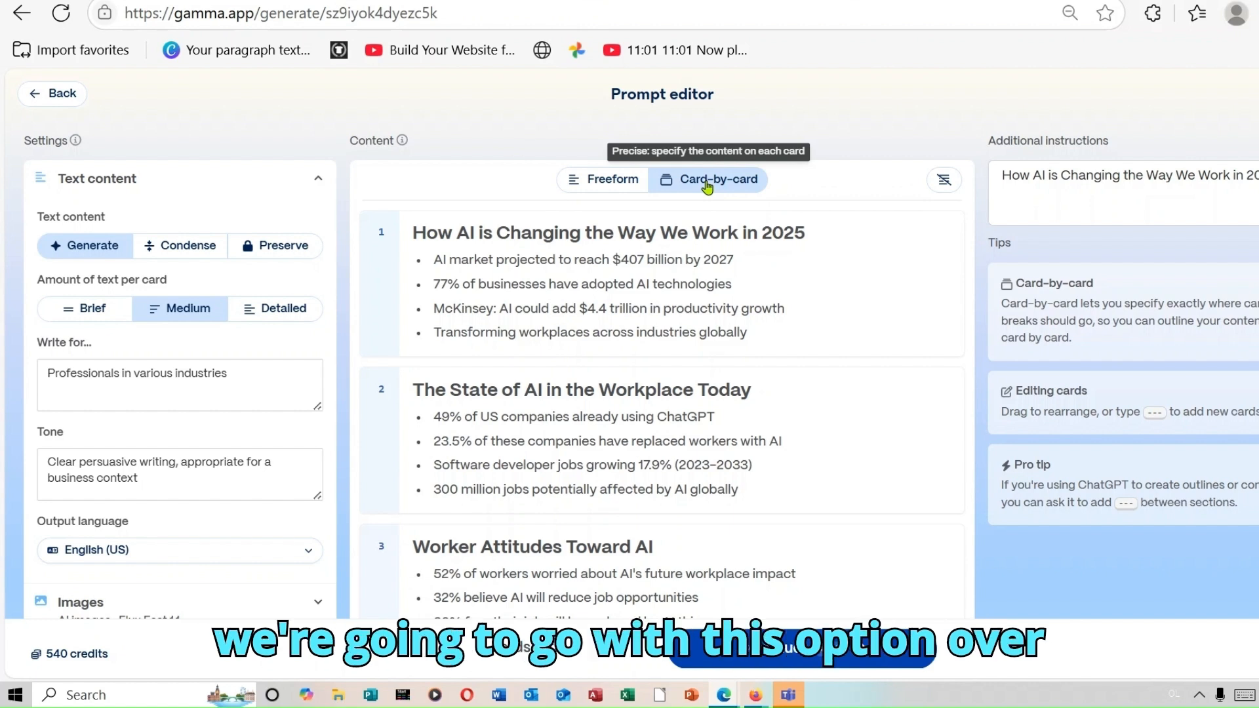
left_click(781, 651)
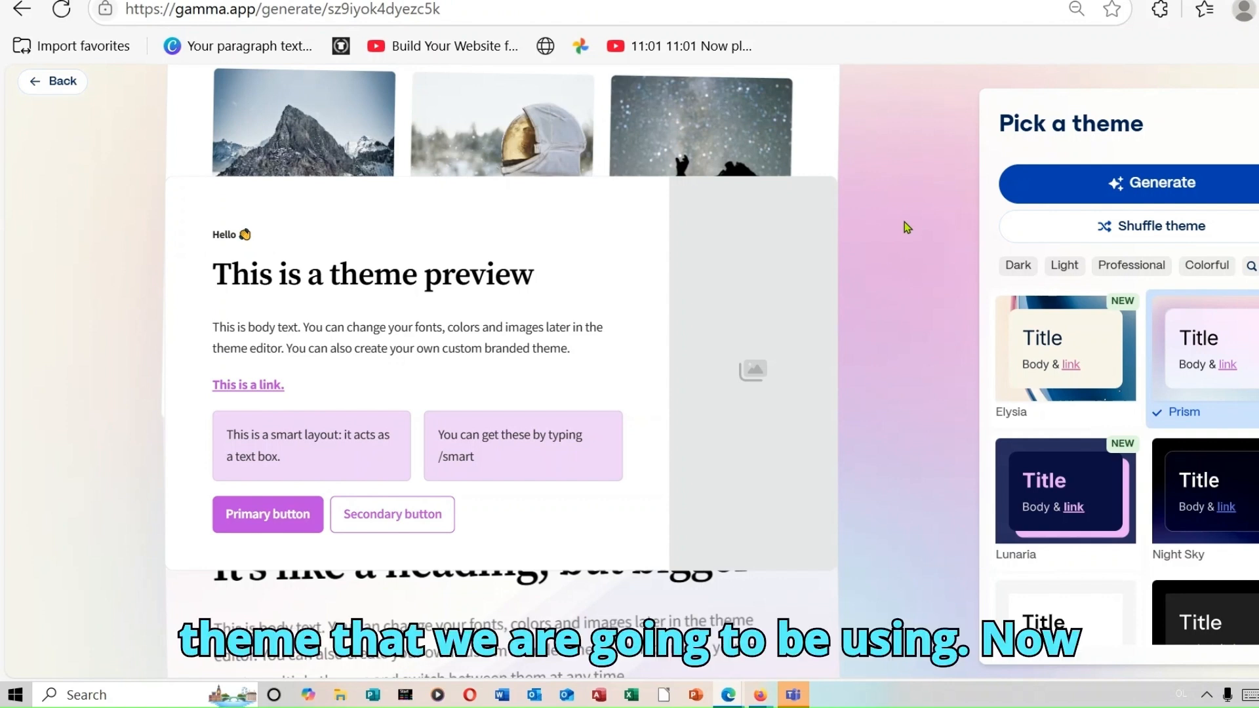
- Generate the 8-card deck using the Prism theme
left_click(1132, 187)
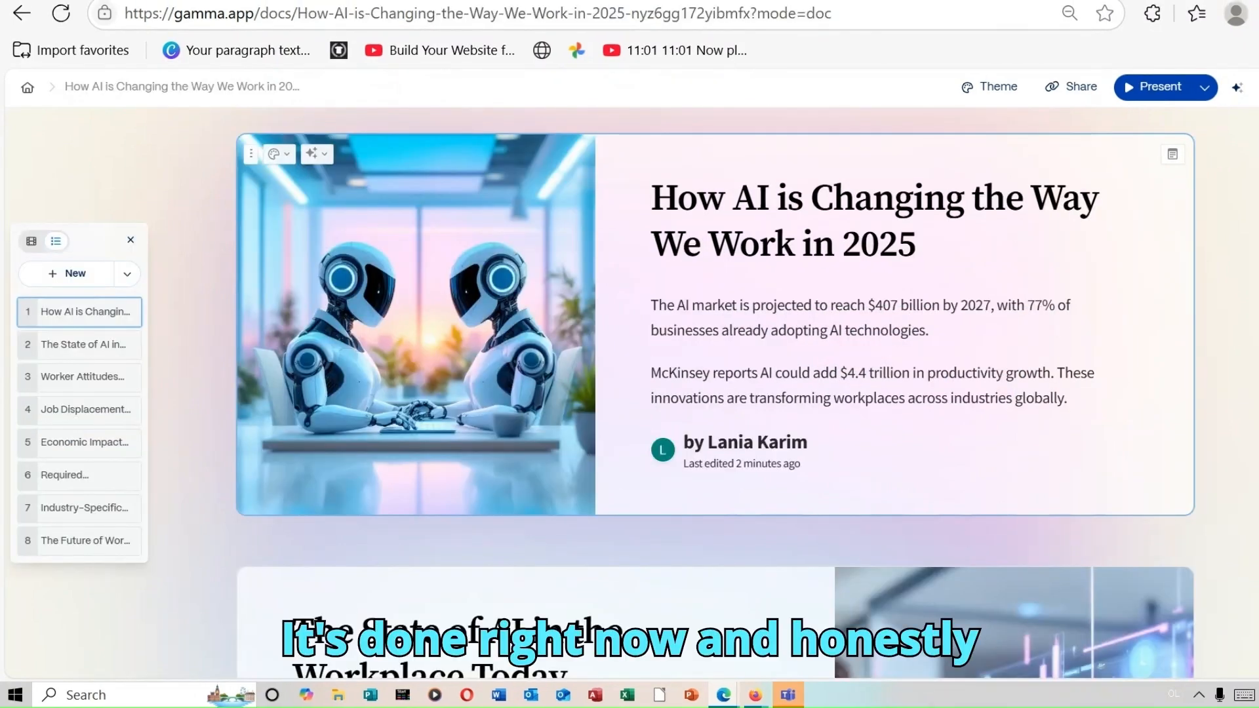
scroll(716, 393, "down", 8)
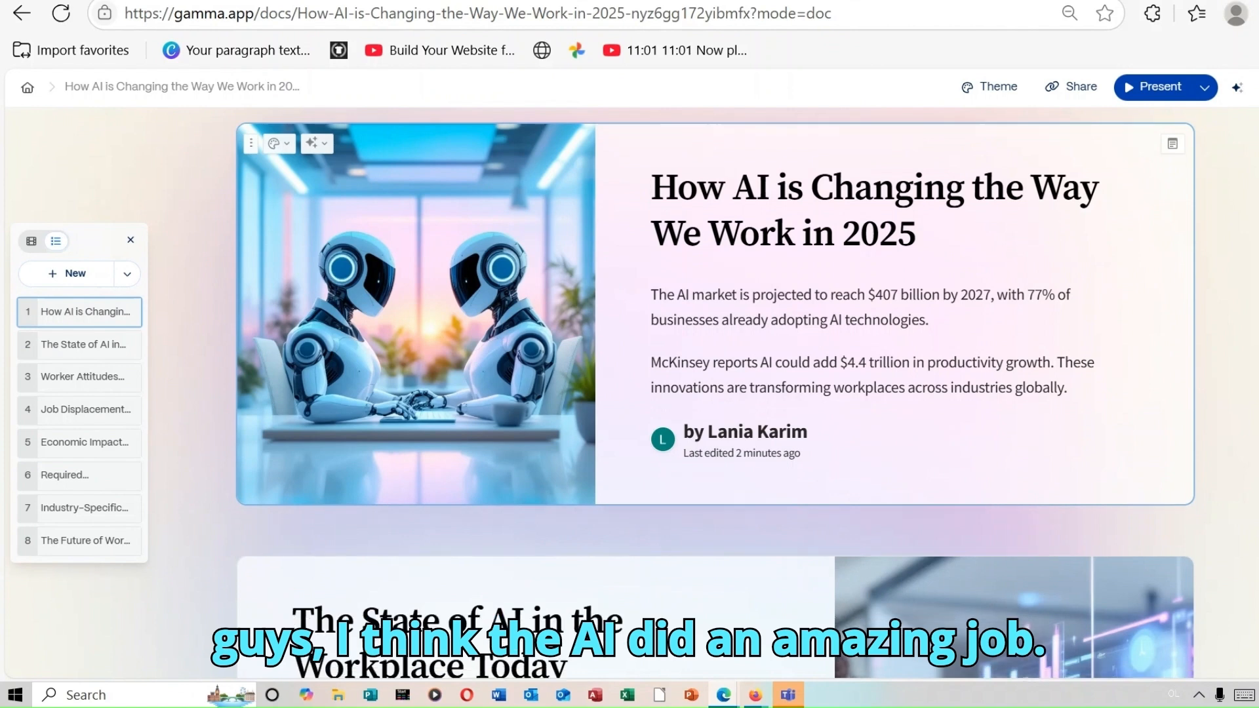
scroll(715, 394, "down", 6)
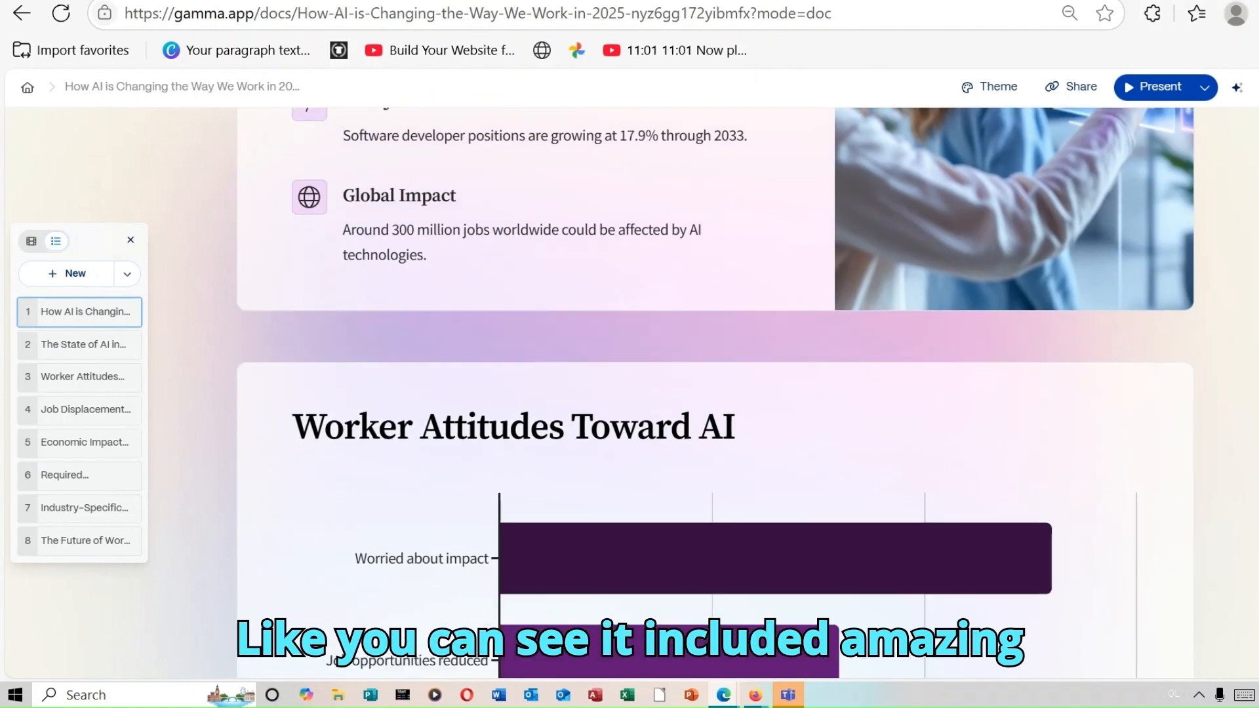
scroll(715, 393, "down", 7)
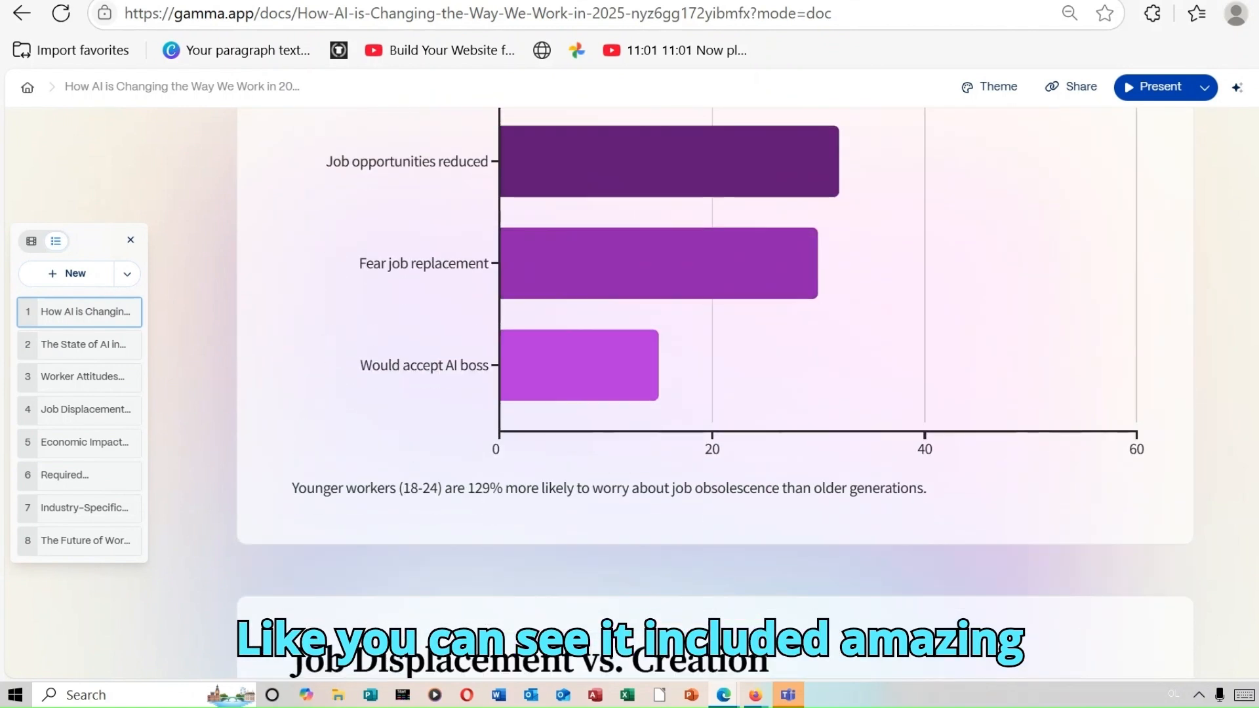
scroll(715, 393, "down", 5)
scroll(715, 394, "down", 18)
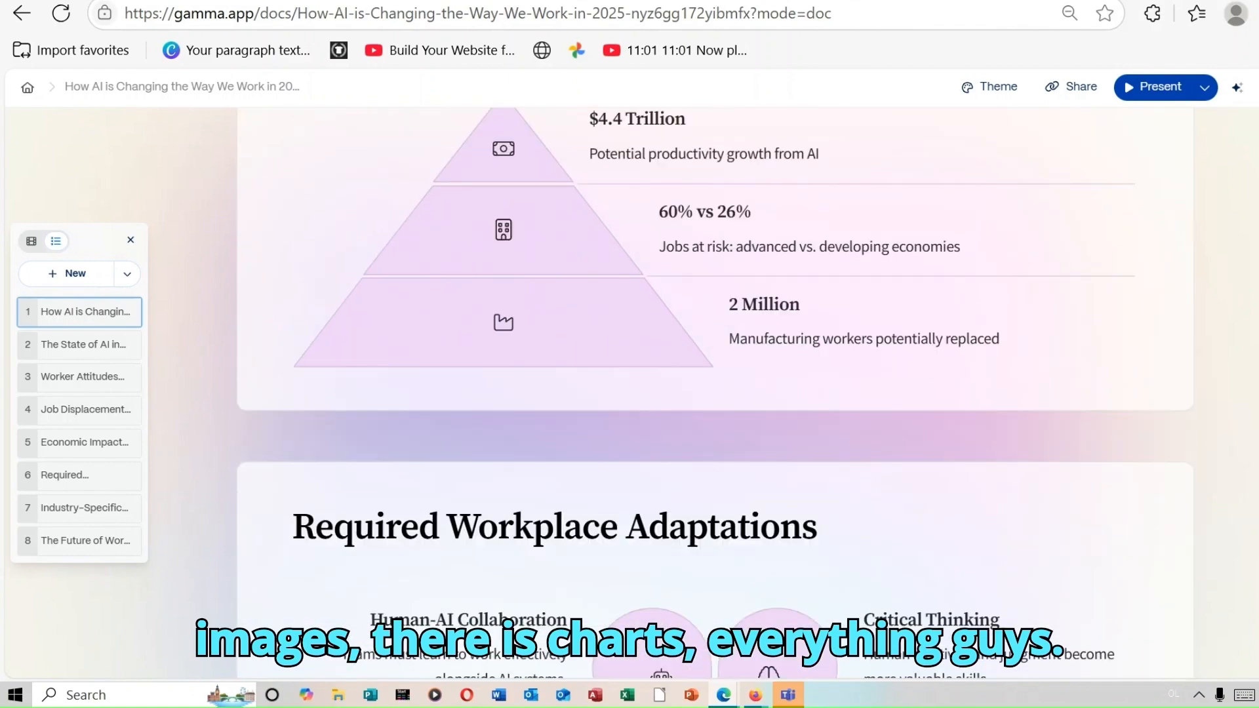
scroll(714, 394, "down", 15)
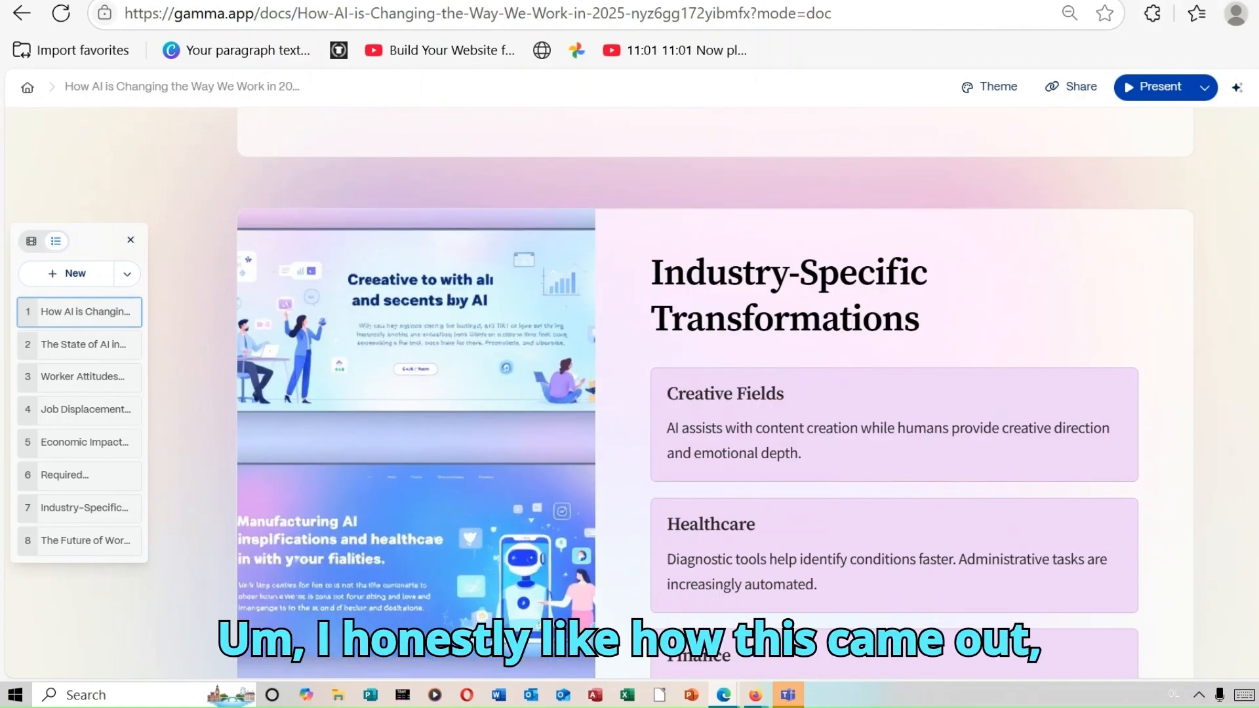
scroll(715, 394, "down", 5)
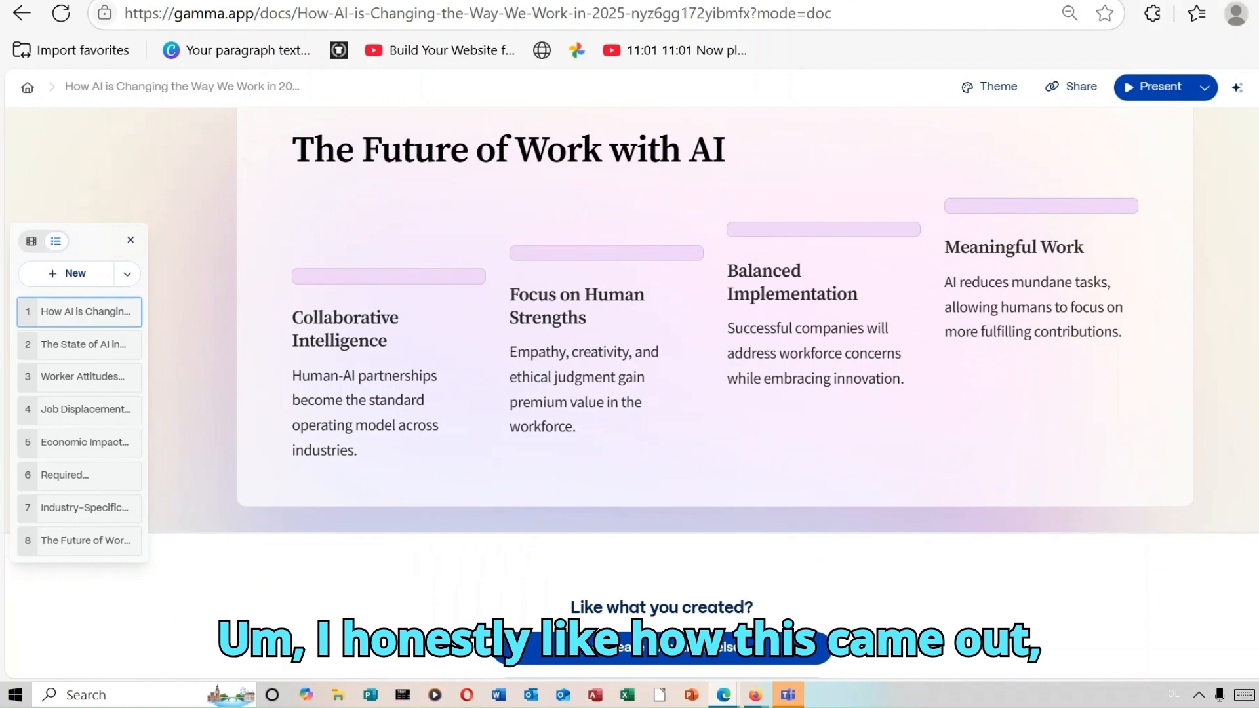
scroll(715, 393, "up", 15)
scroll(715, 394, "up", 20)
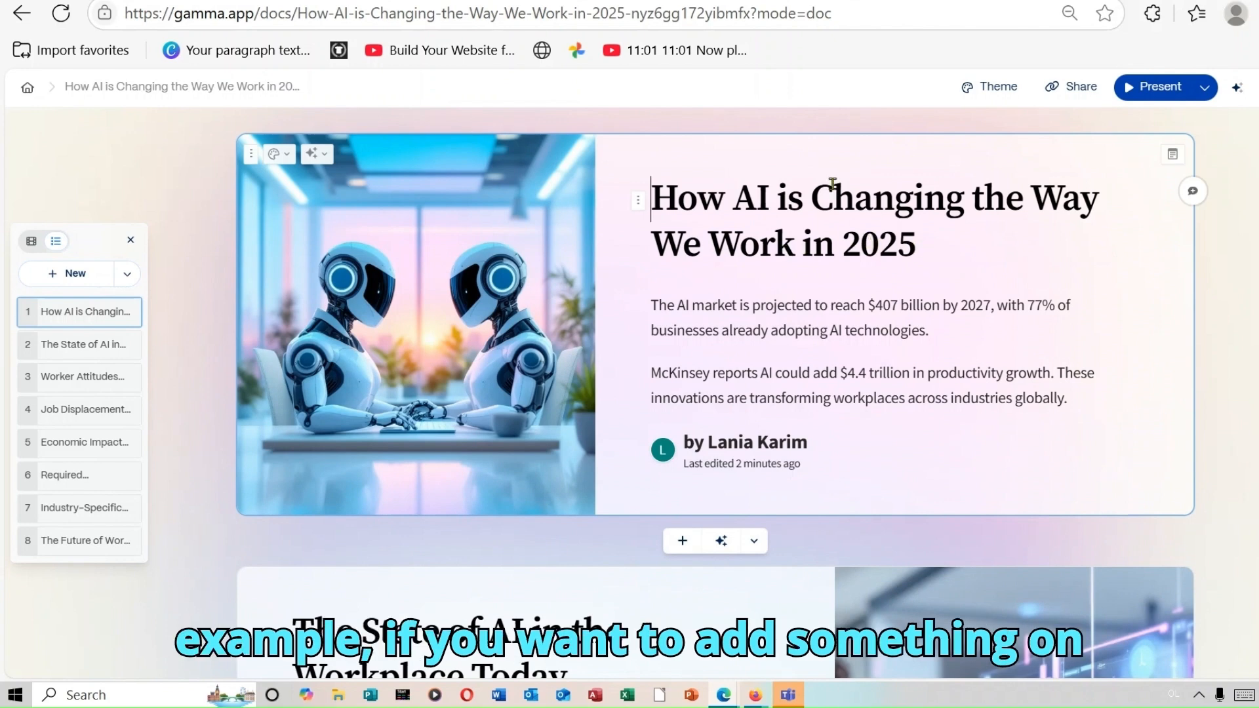
left_click(921, 255)
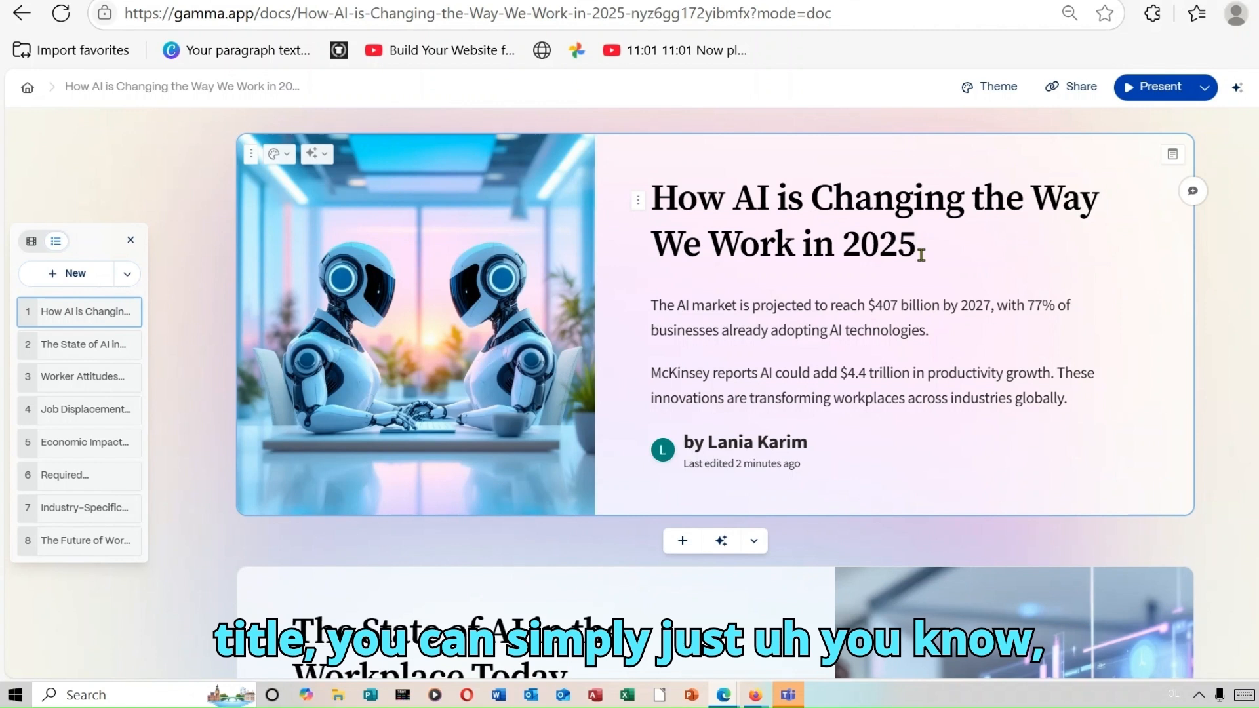
key("BackSpace")
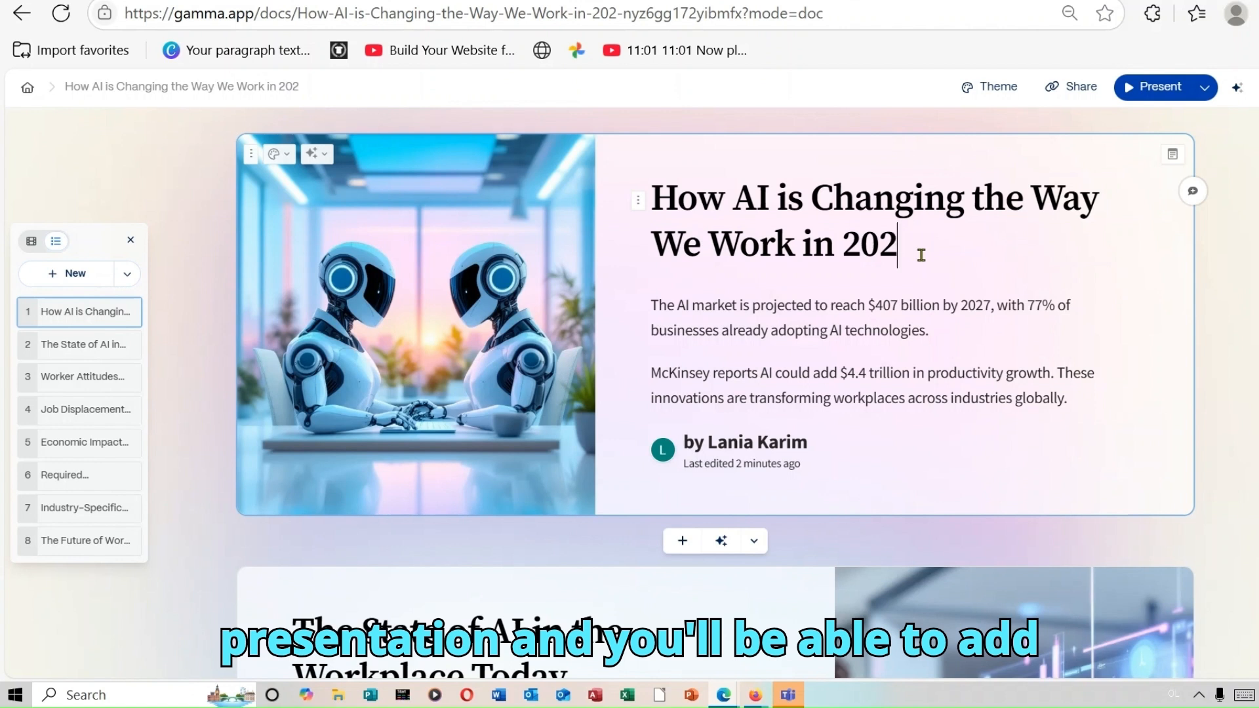
type("5hhjk")
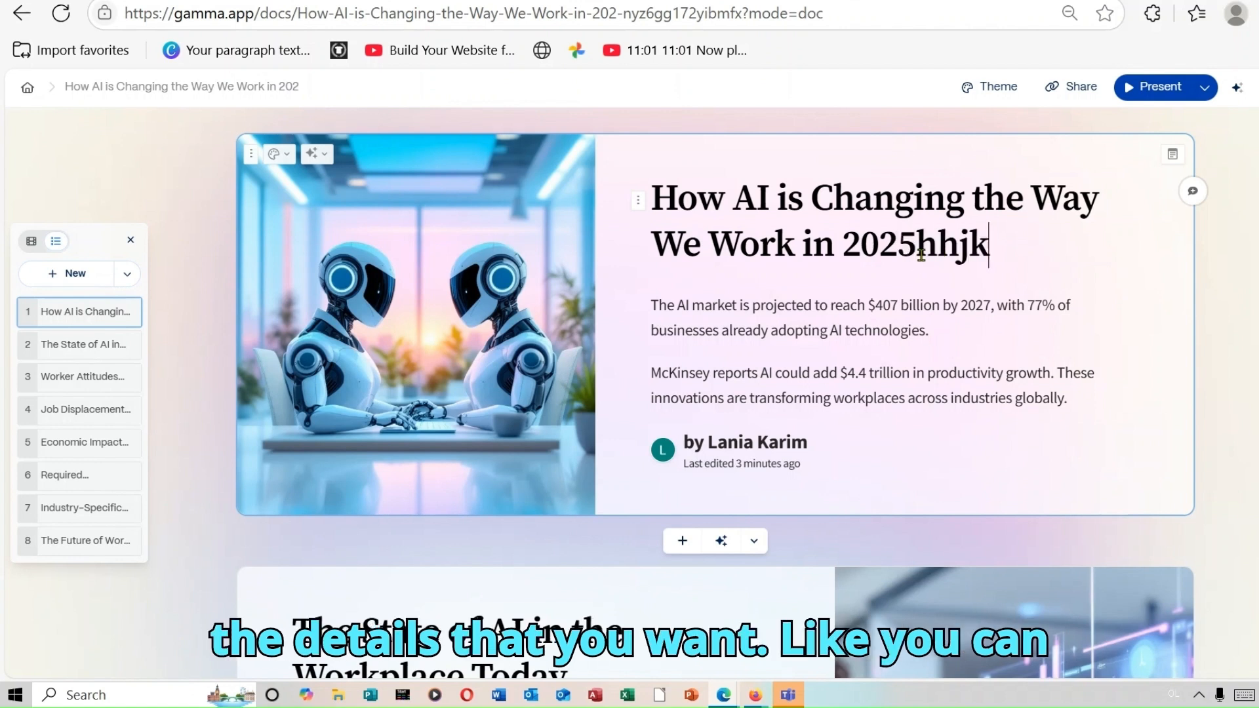
type("jo2o")
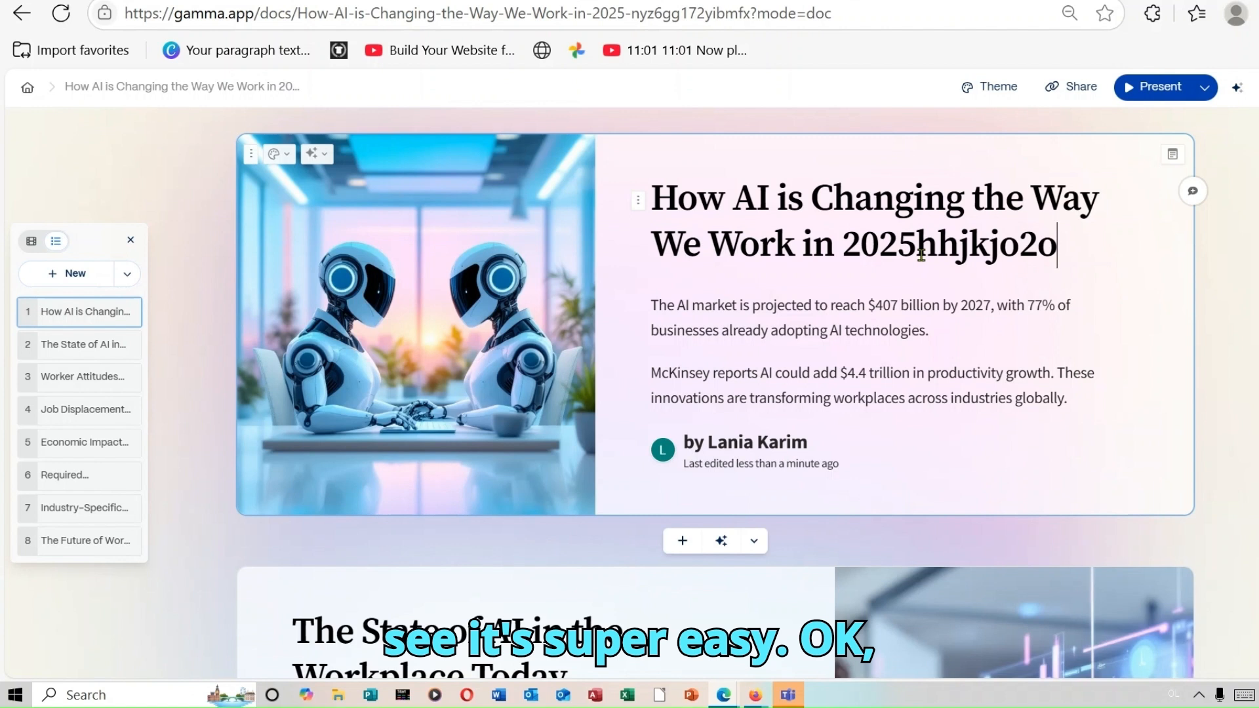
key("BackSpace")
key("BackSpace")
key("BackSpace")
key("BackSpace")
key("BackSpace")
key("BackSpace")
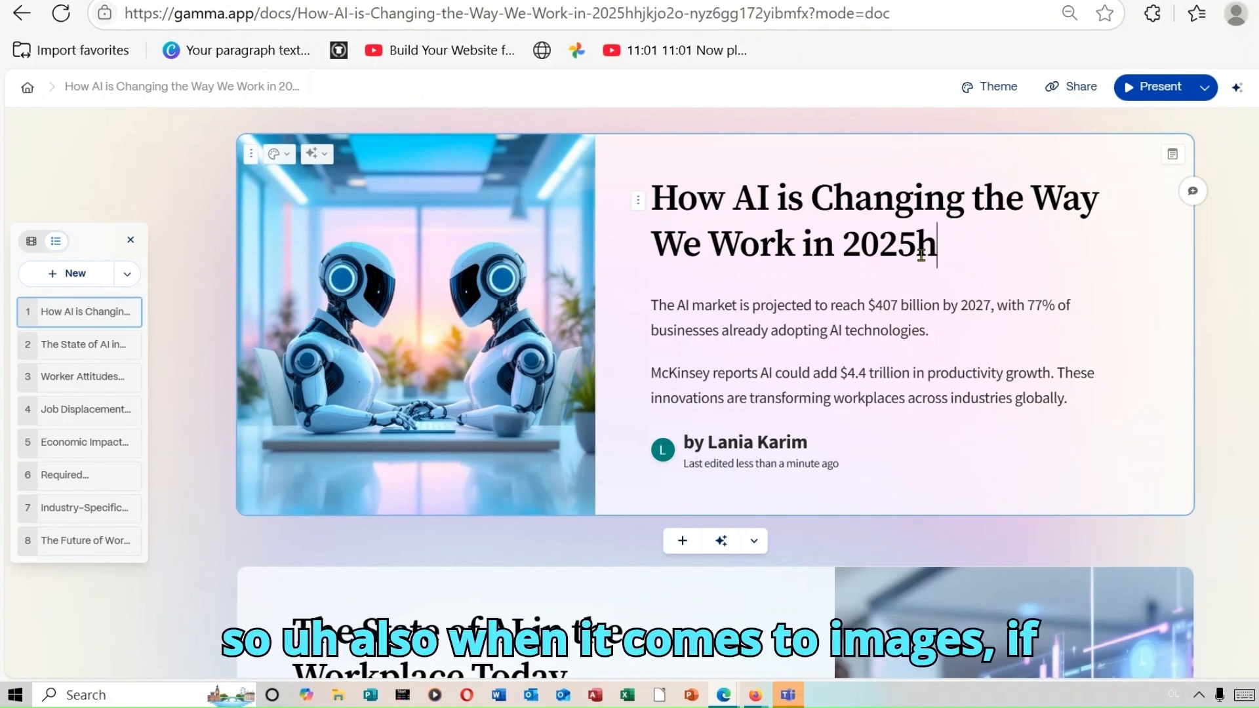
key("BackSpace")
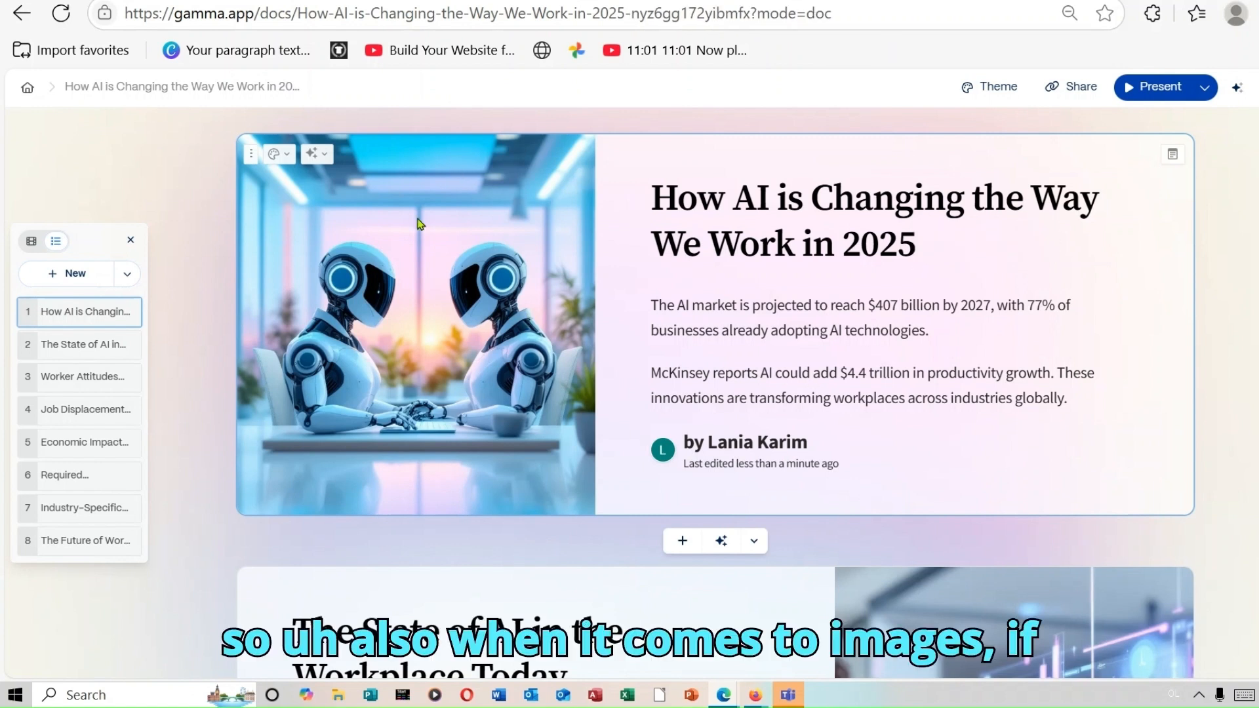
left_click(387, 262)
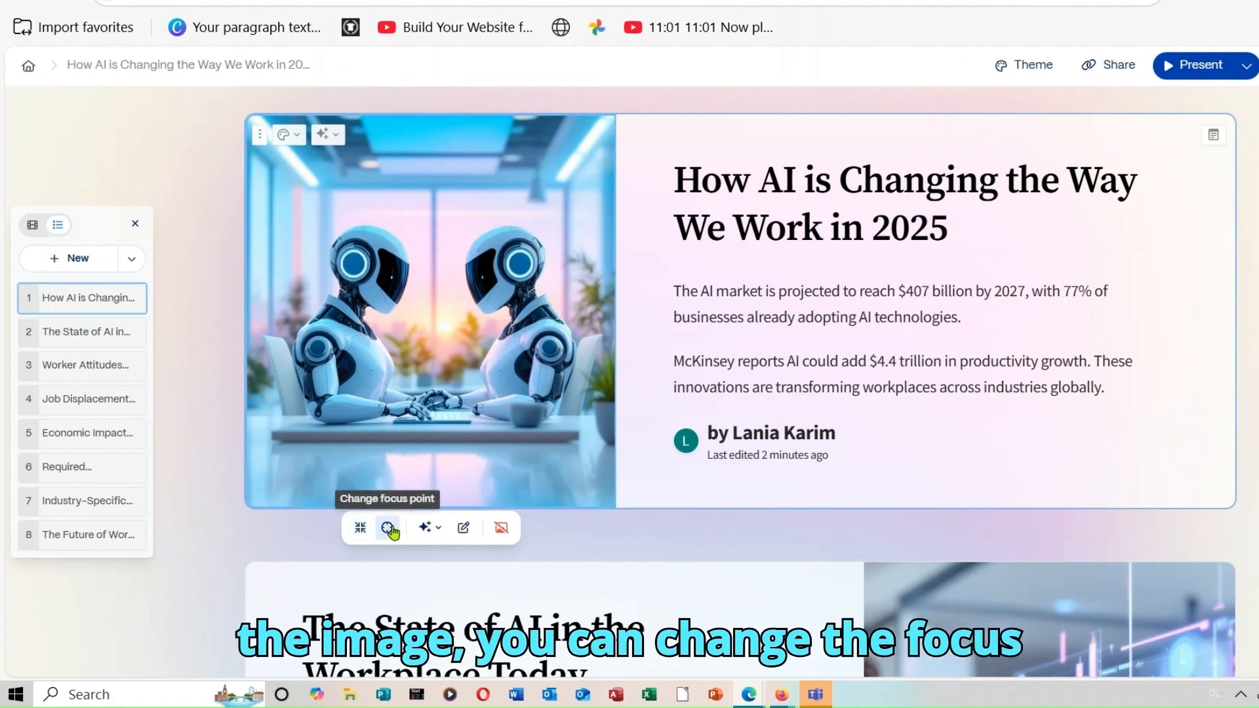
- Apply the Ask AI action 'Add human coworkers' to the title card's robot image
left_click(429, 529)
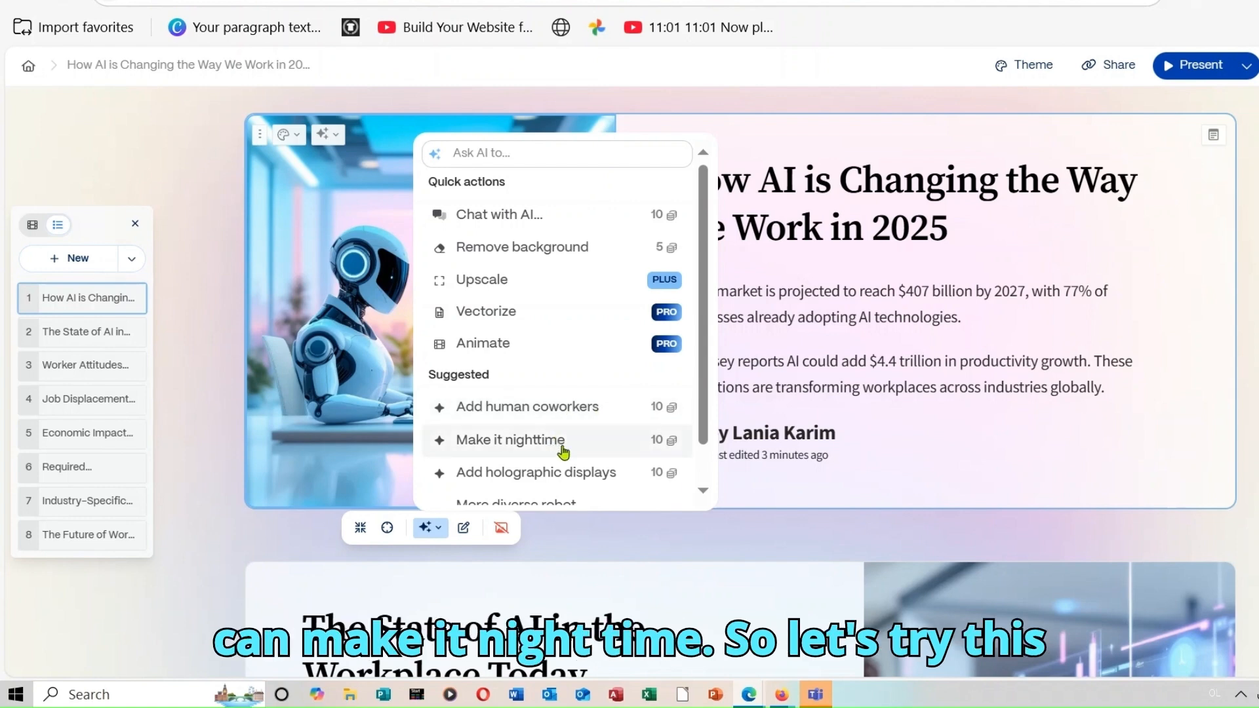
left_click(572, 411)
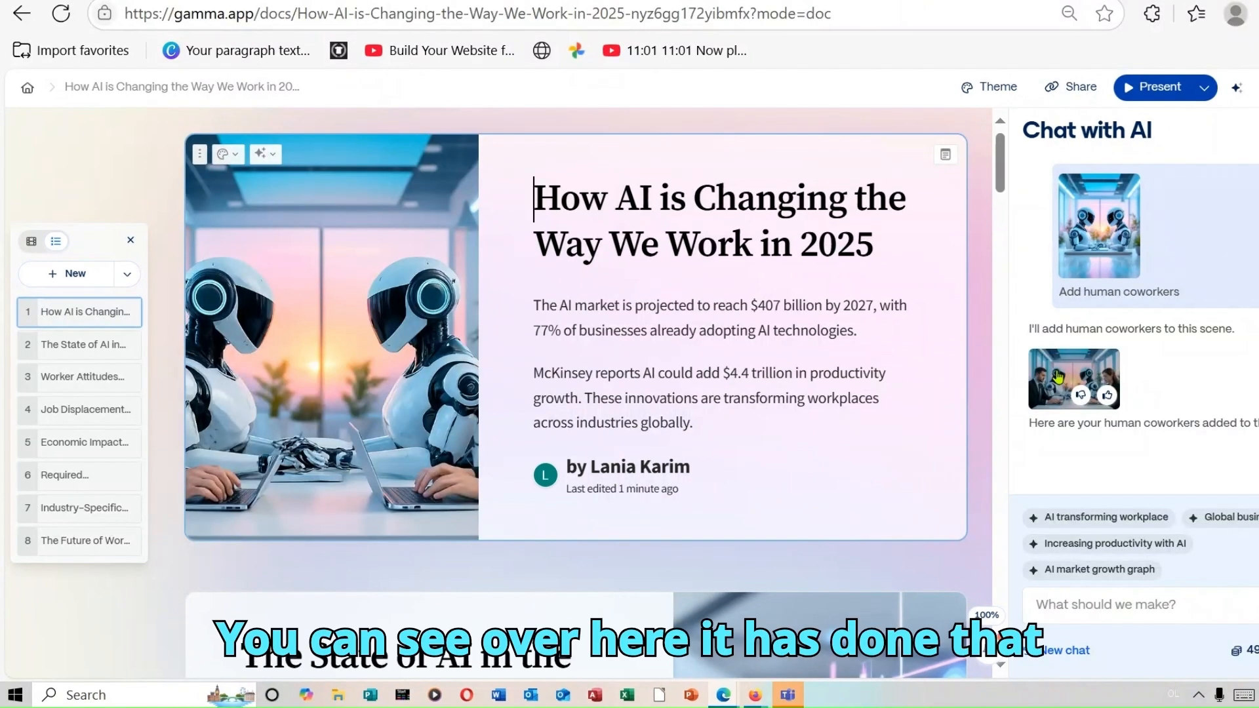
left_click_drag(1058, 376, 768, 348)
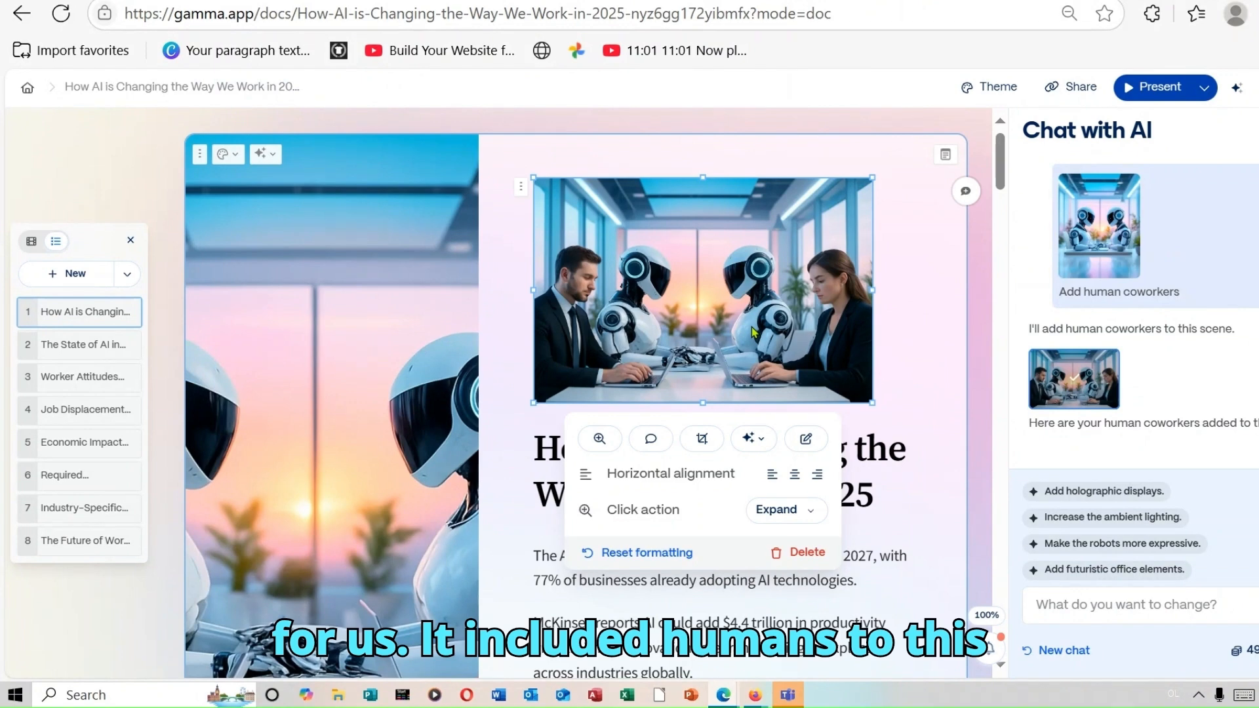
left_click(813, 554)
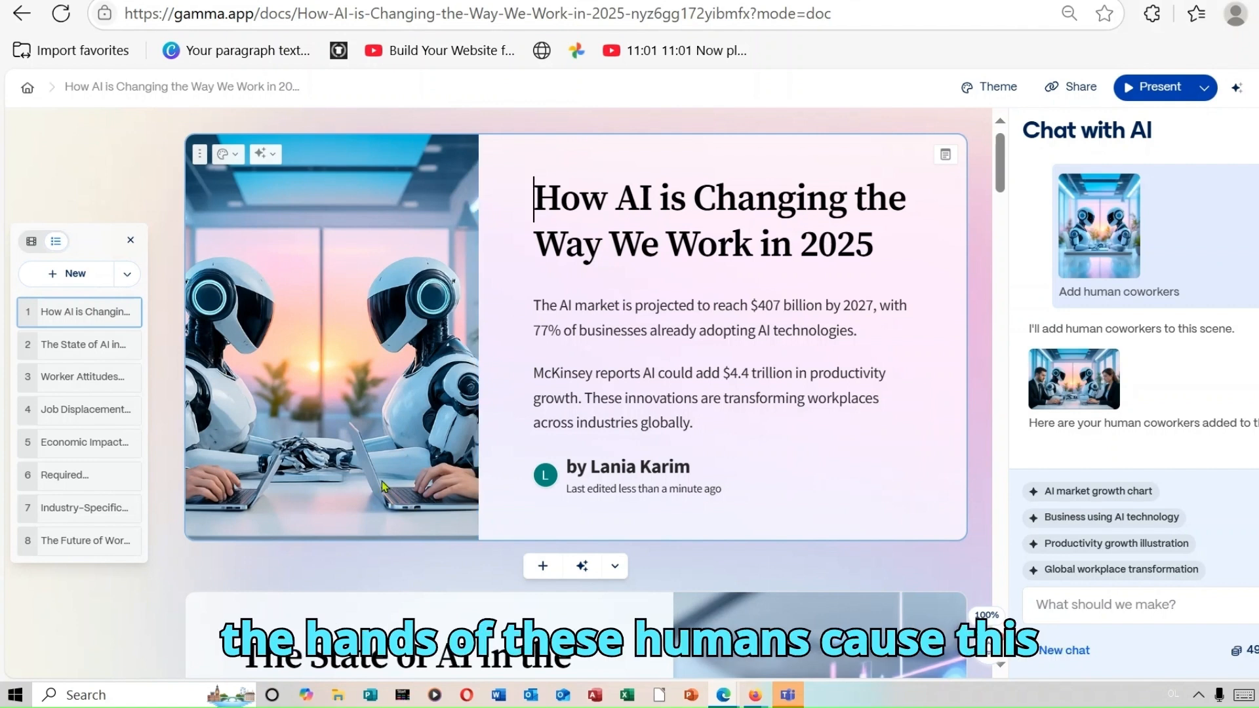
mouse_move(1081, 391)
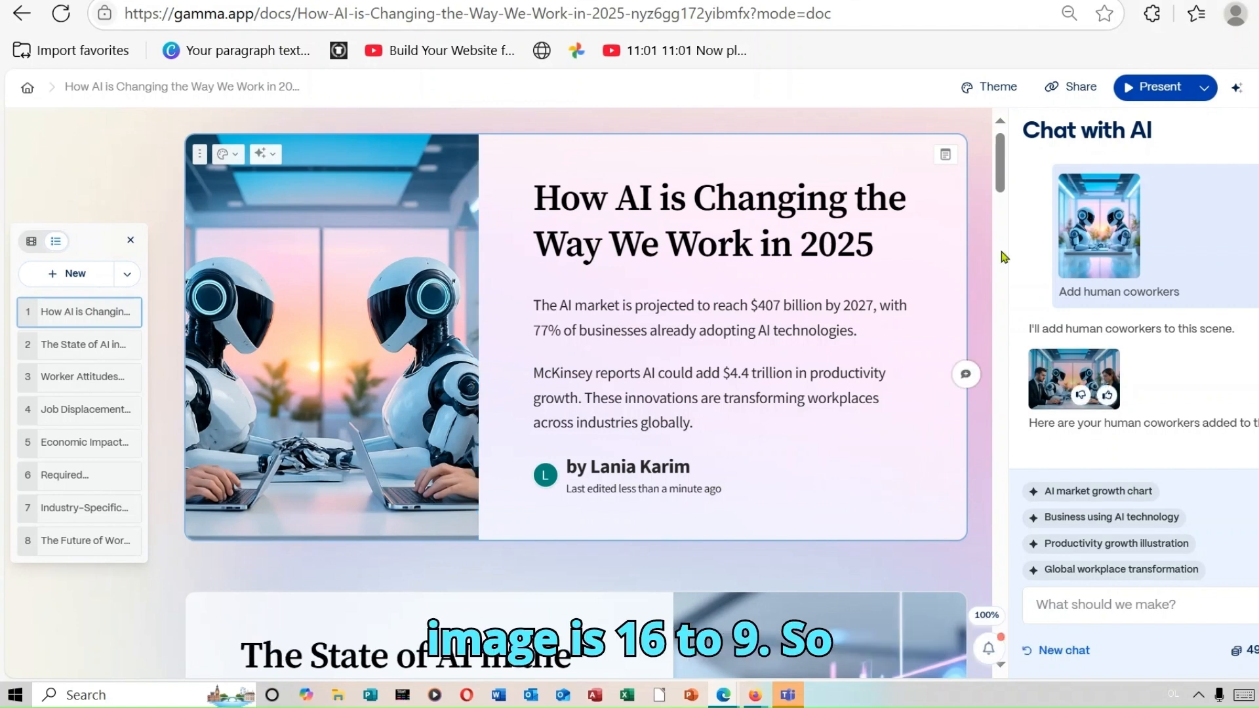
scroll(1008, 172, "down", 5)
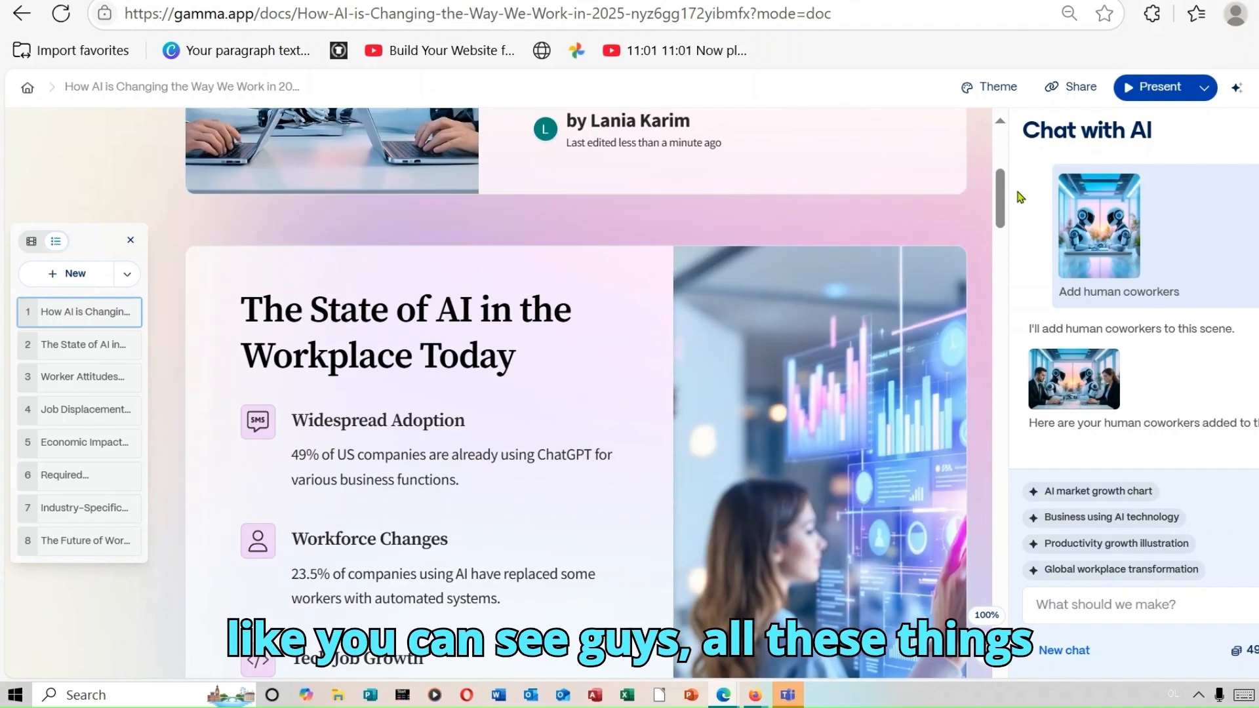
scroll(1003, 180, "up", 4)
scroll(1004, 180, "up", 1)
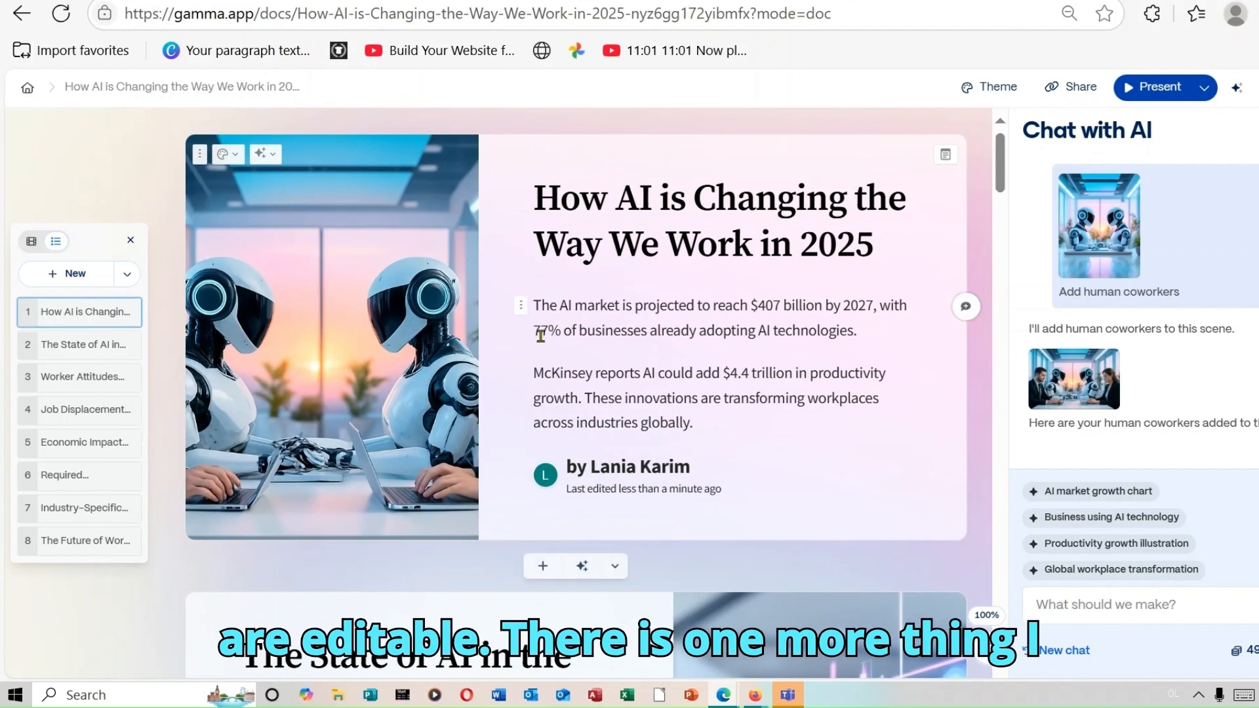
left_click(394, 400)
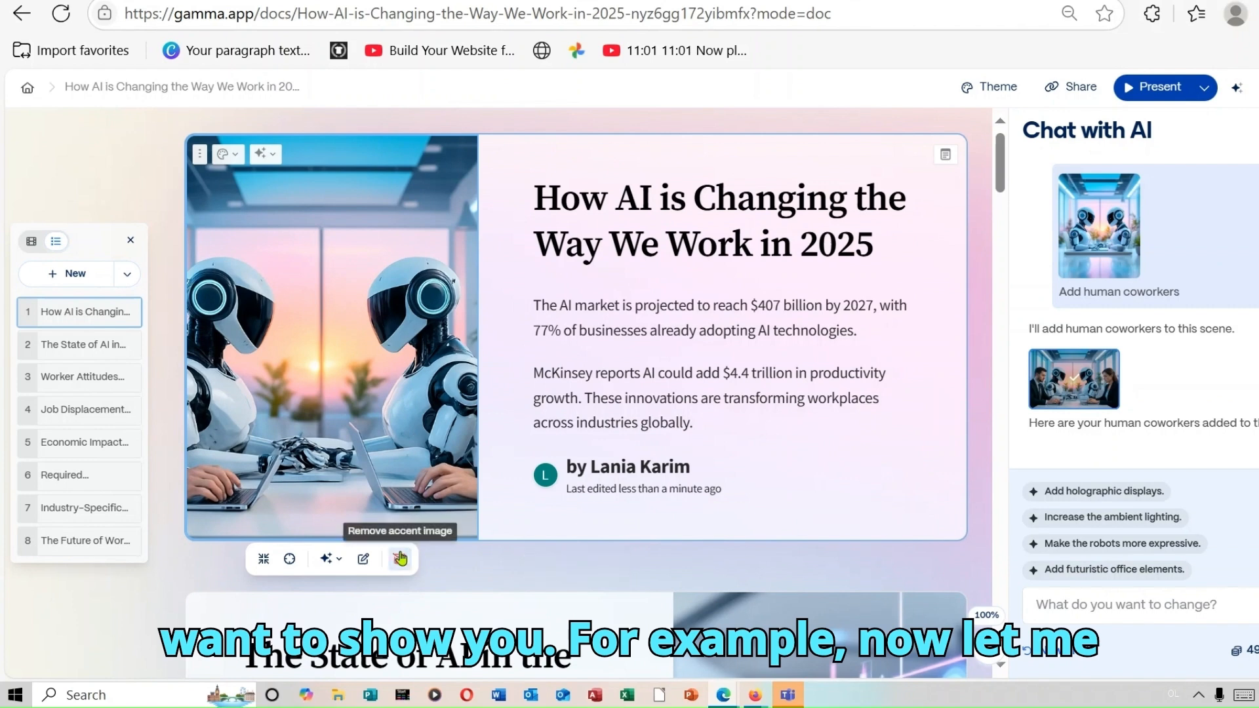
left_click(364, 560)
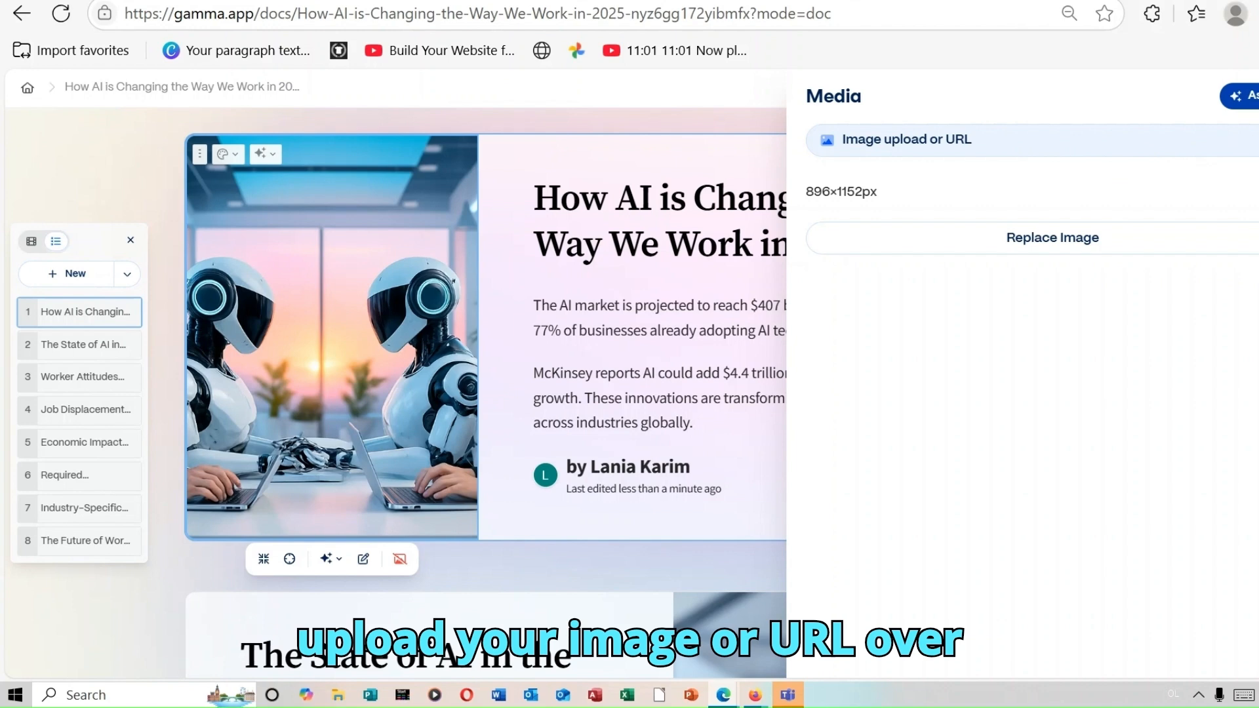
left_click(918, 140)
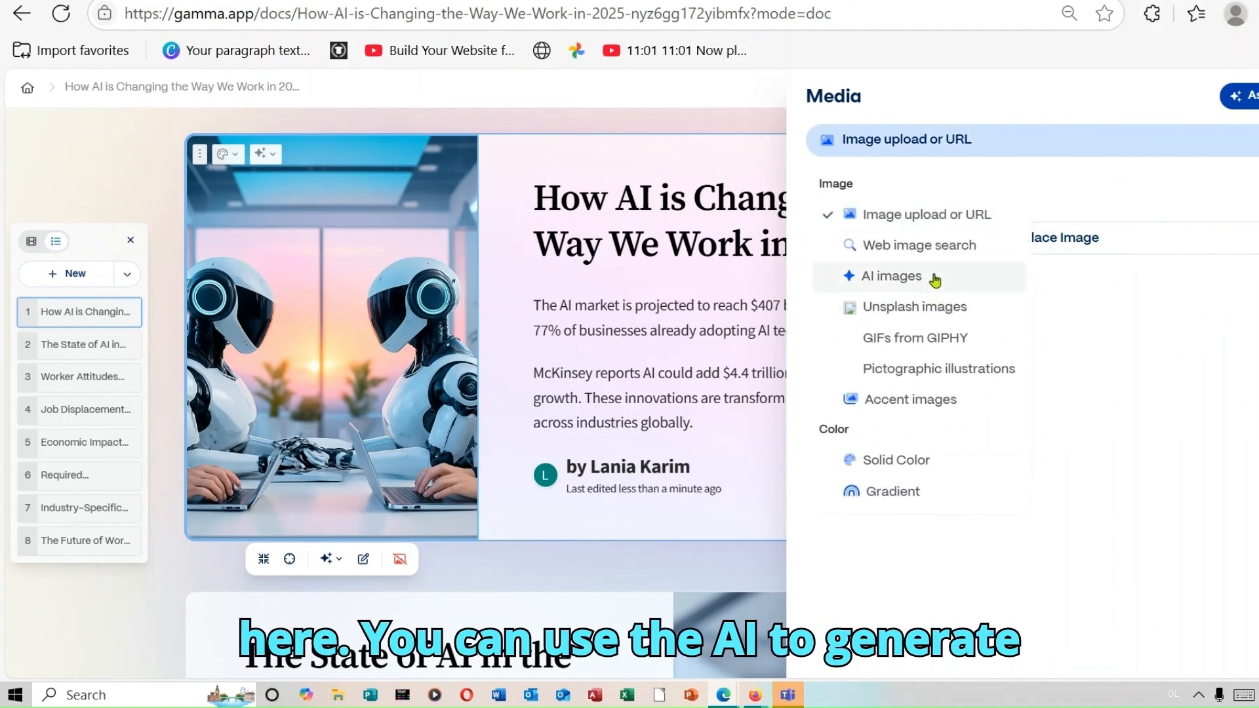
left_click(892, 276)
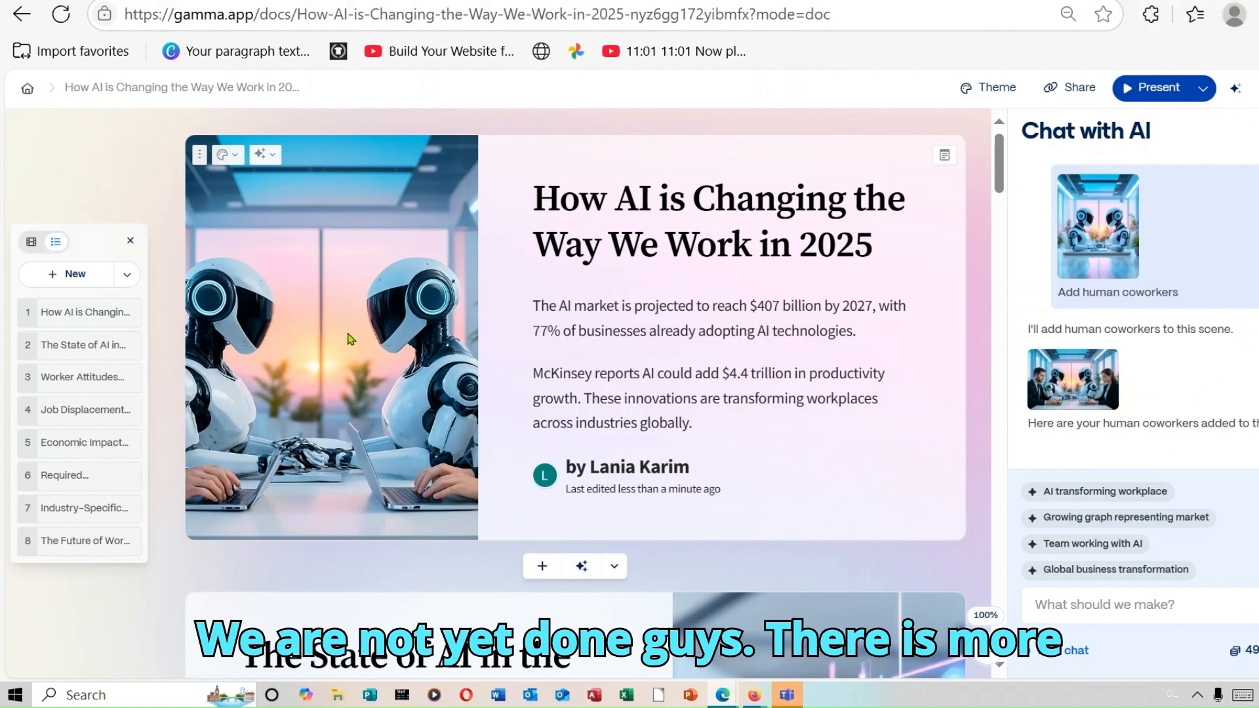
- Try purple and salmon card colours, settle on white #FFFFFF, and set the title card width to L
left_click(223, 158)
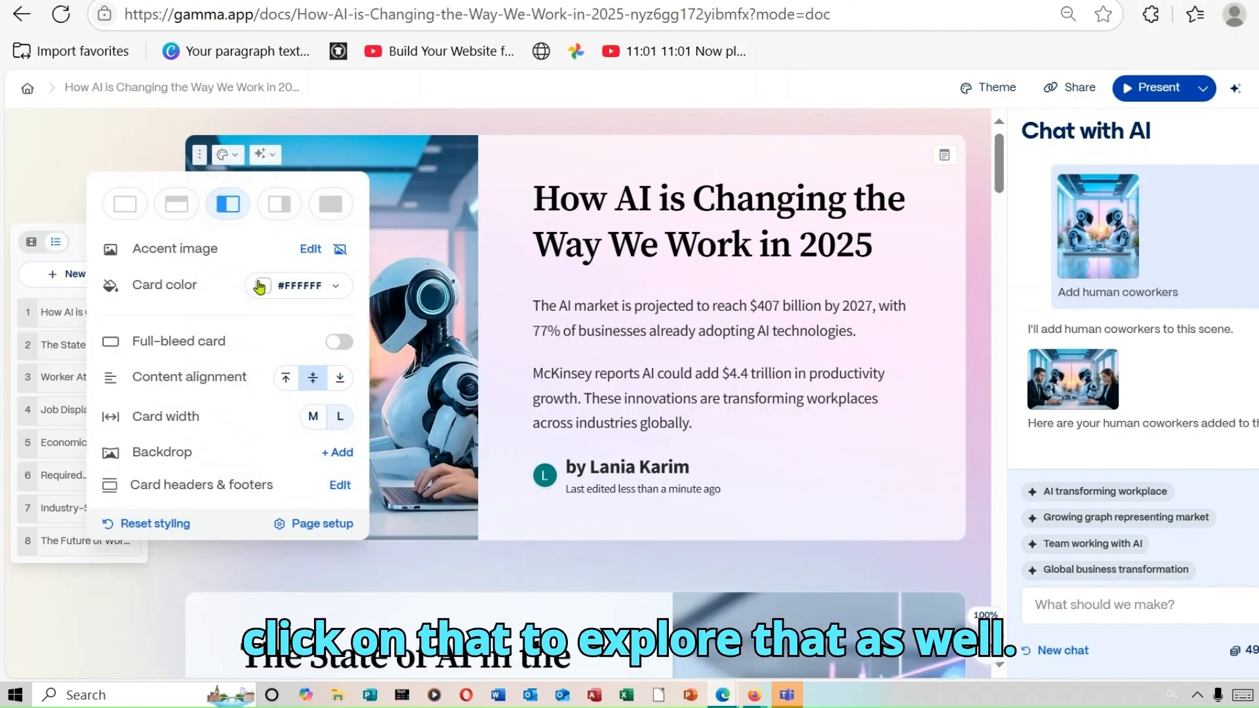
left_click(260, 287)
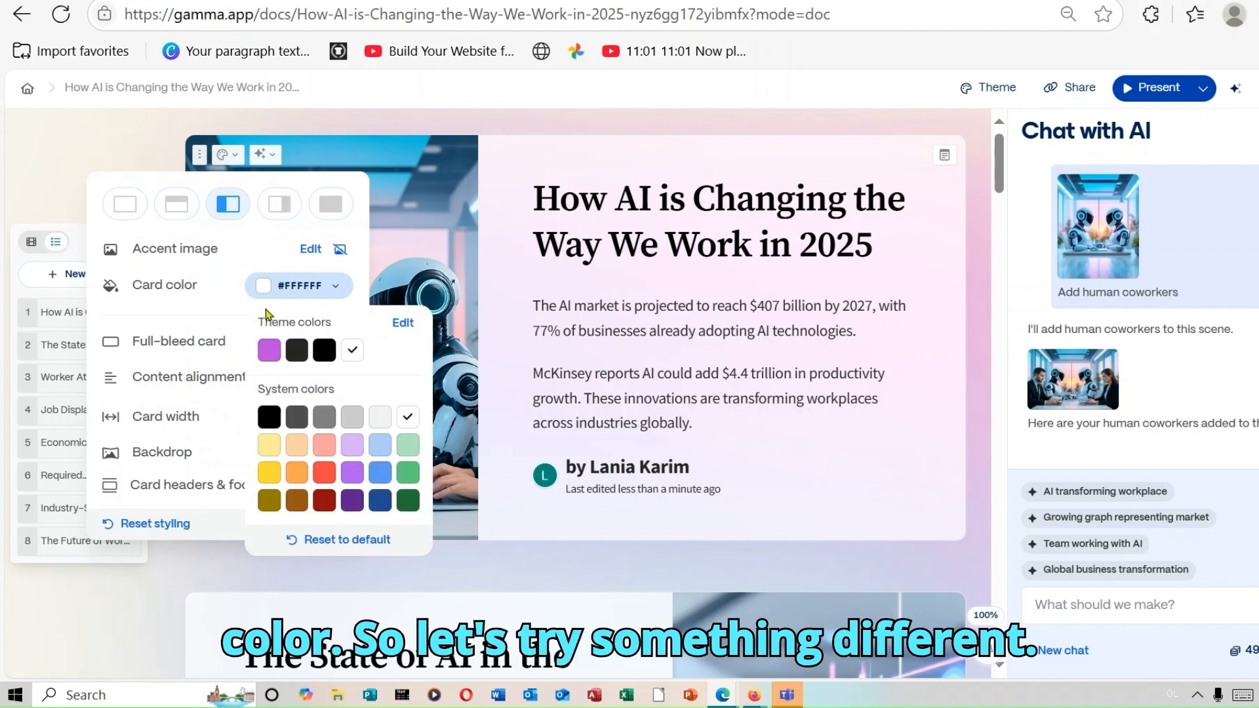
left_click(266, 352)
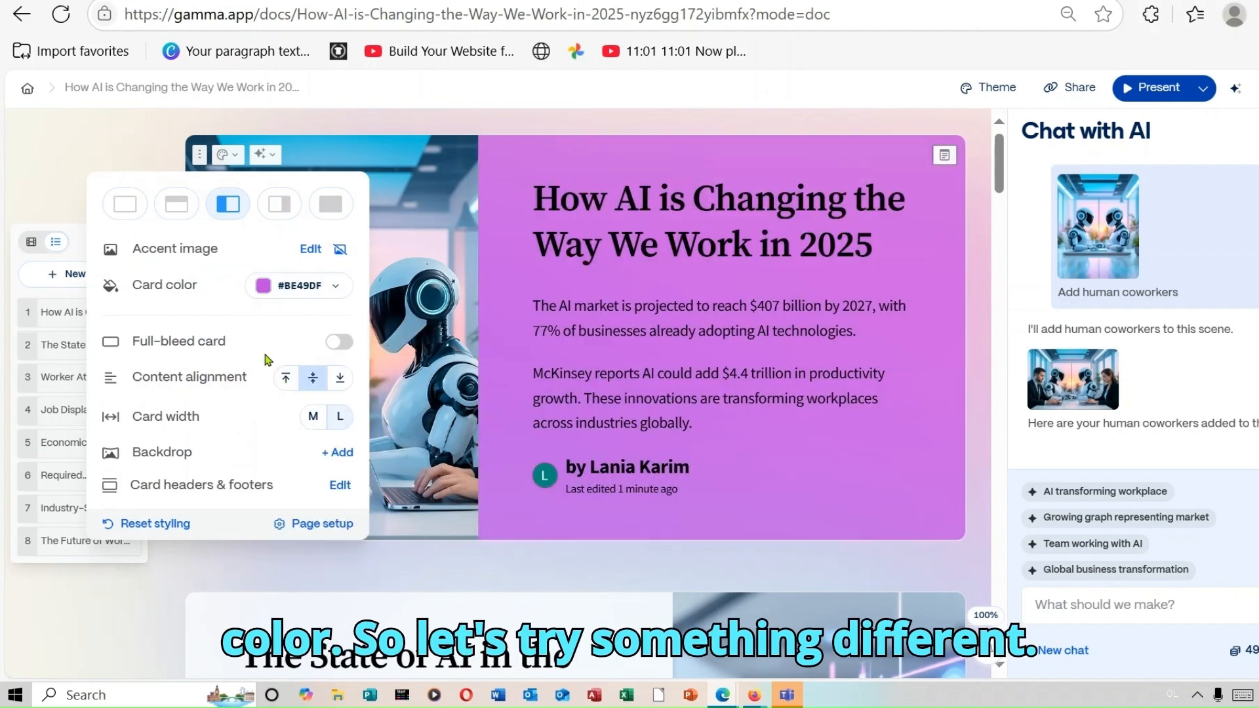
left_click(267, 294)
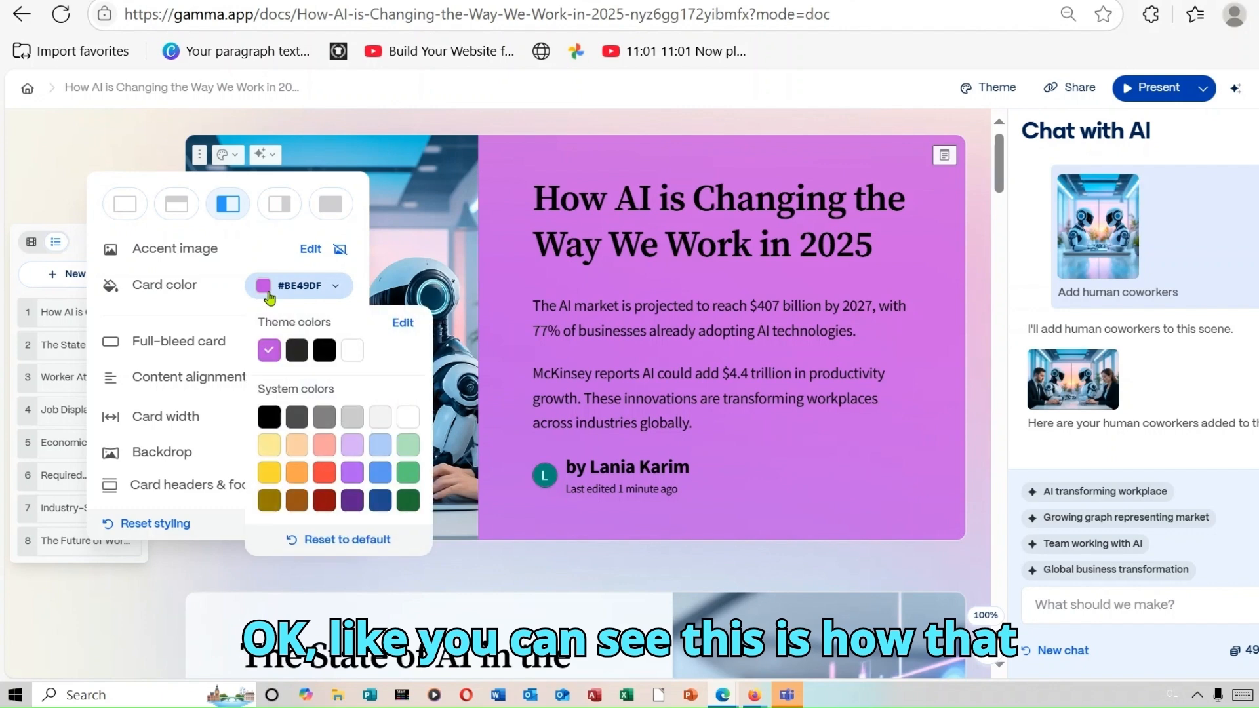
left_click(333, 446)
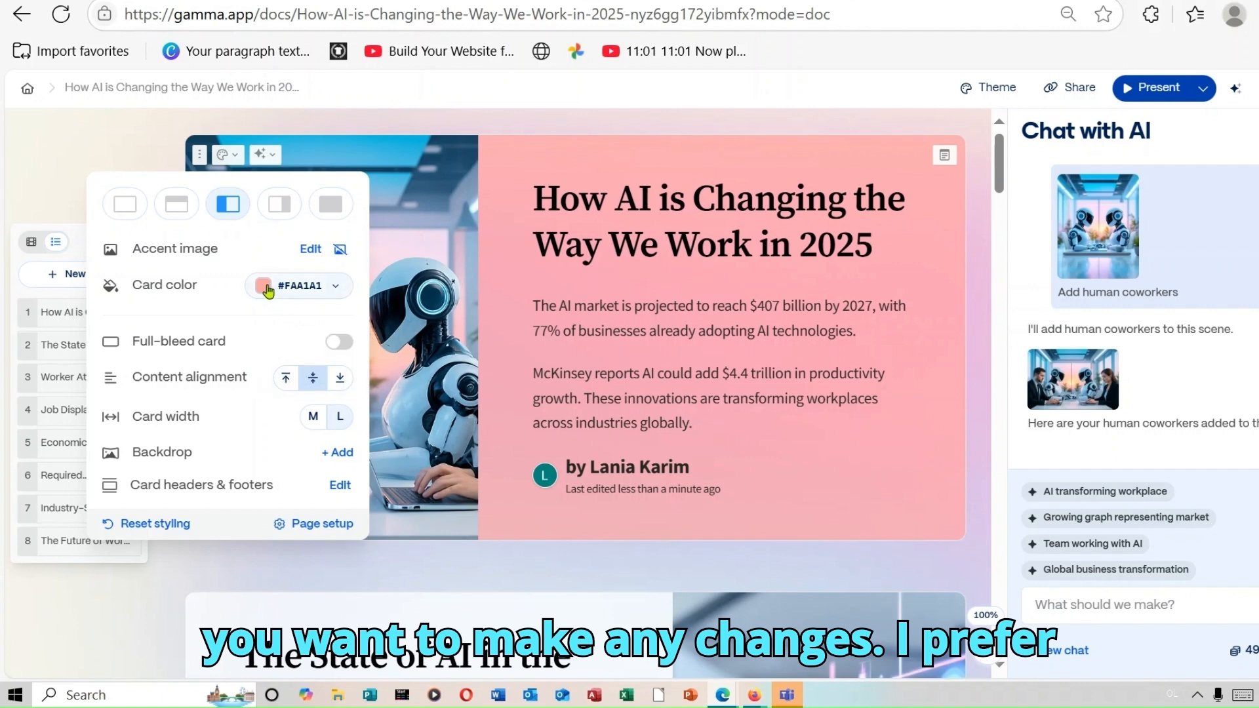
left_click(286, 299)
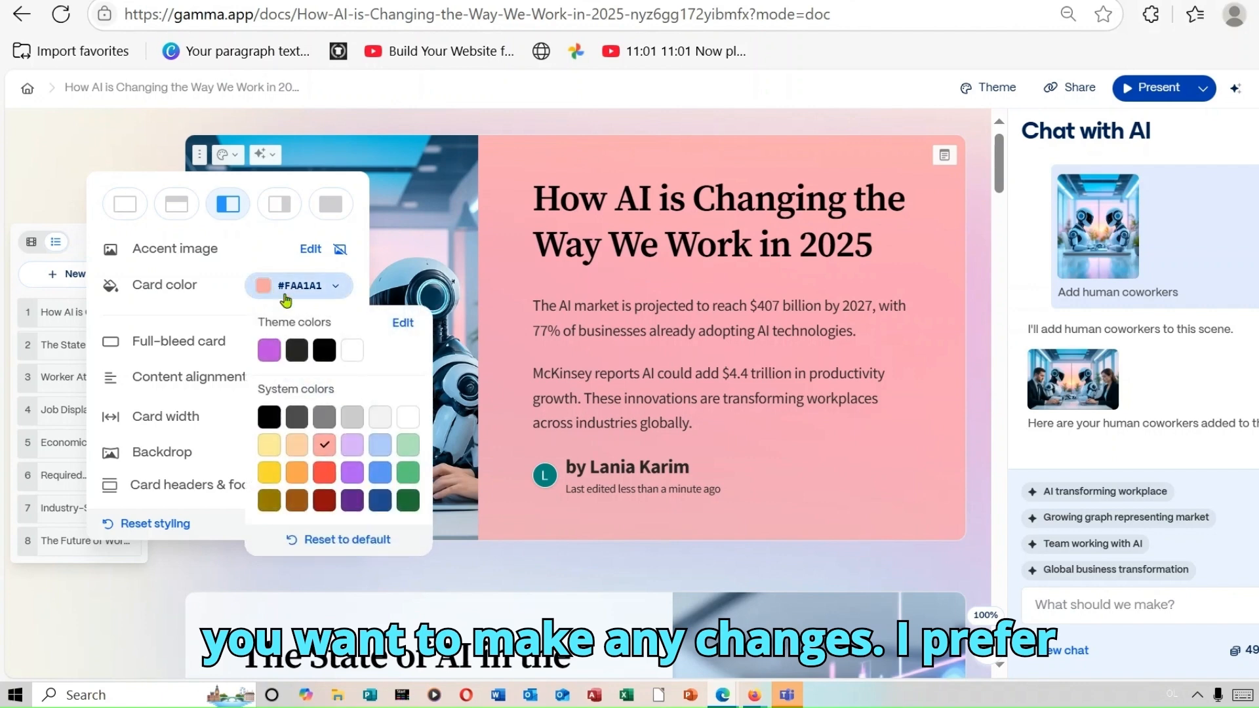
left_click(354, 351)
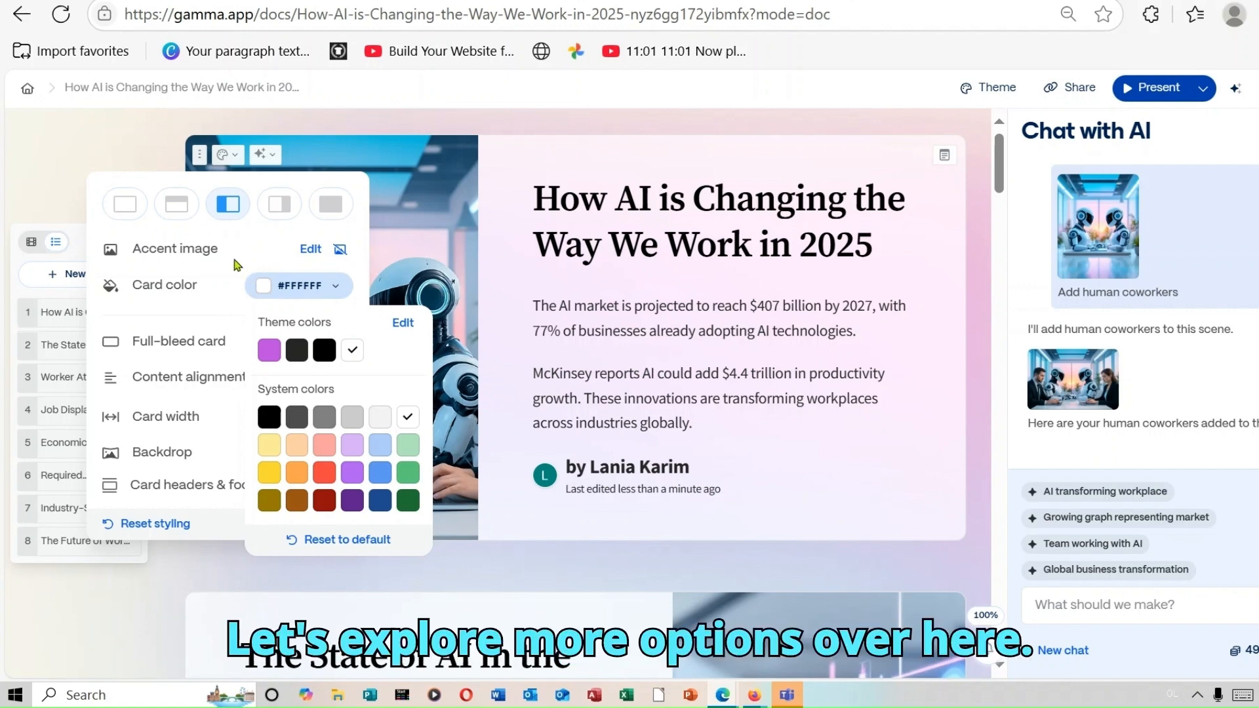
left_click(271, 267)
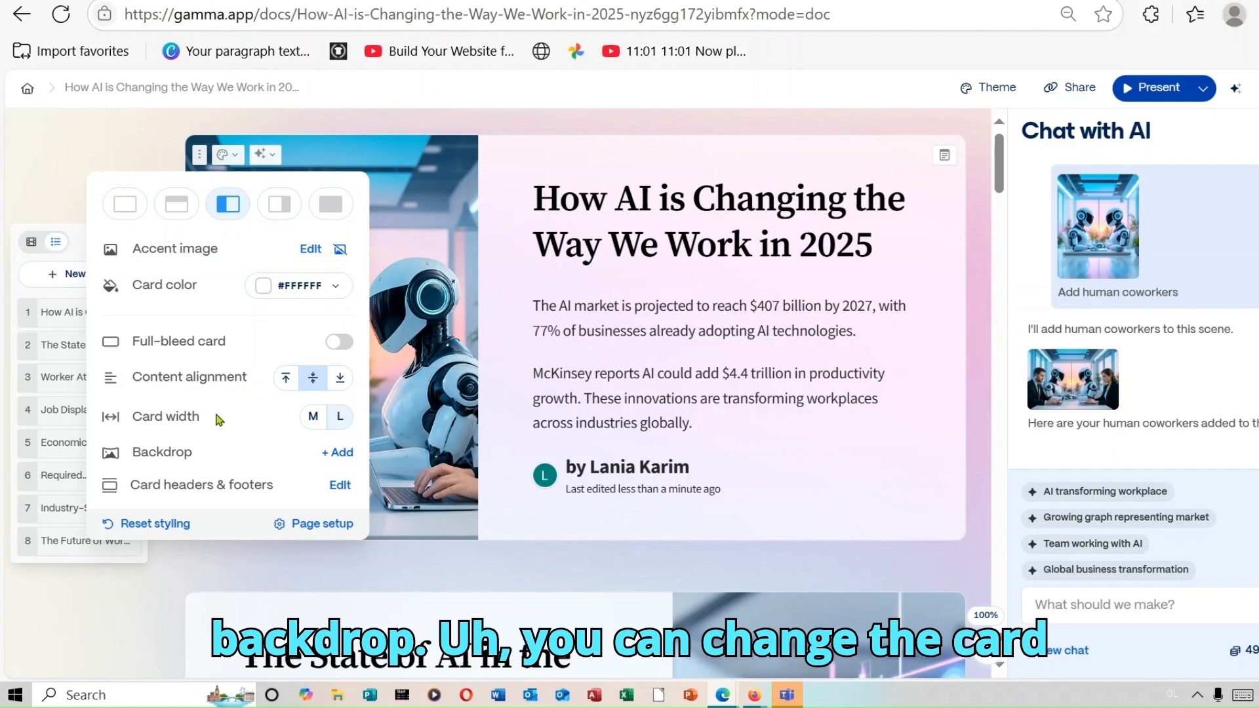
left_click(337, 421)
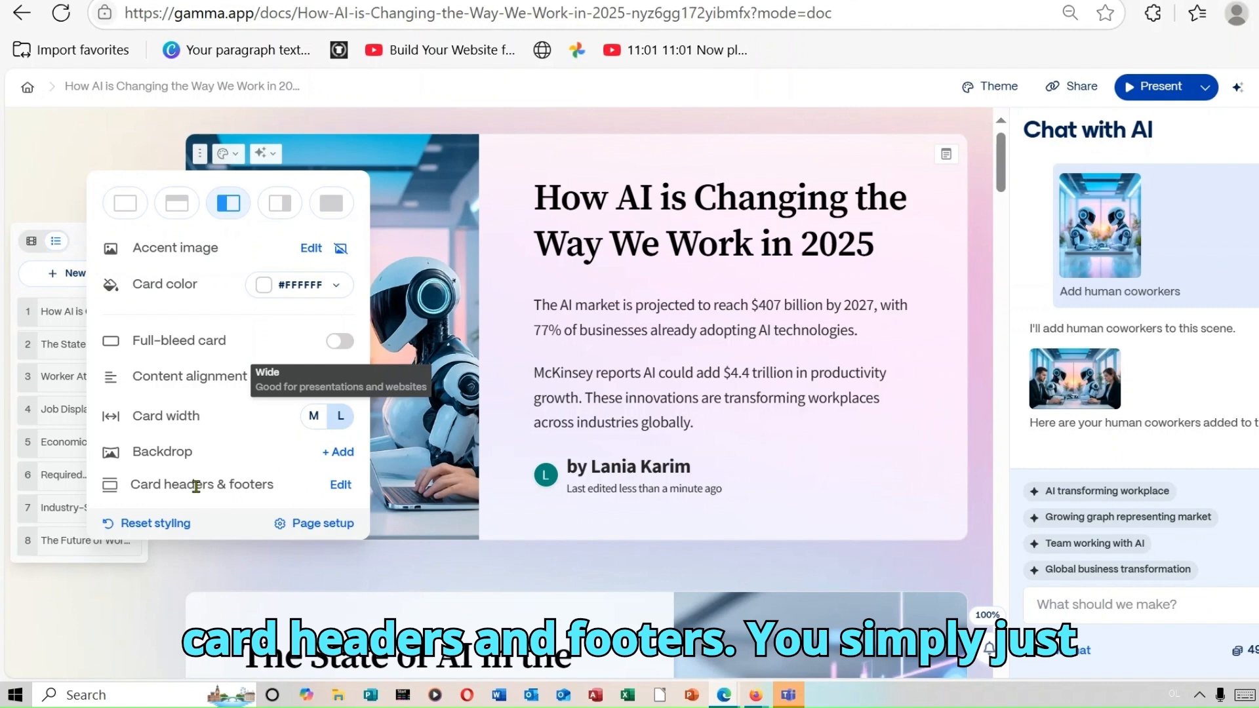
- Dismiss the Card headers & footers Pro prompt and close the Chat with AI panel
left_click(340, 485)
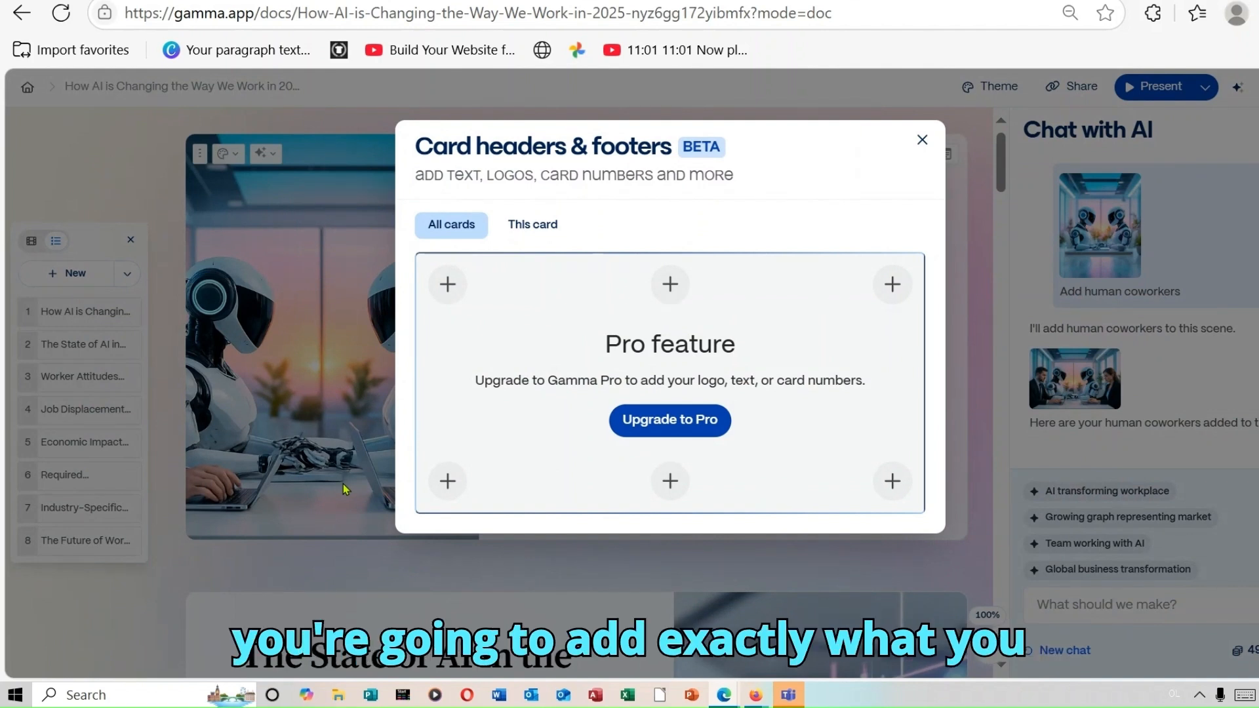
left_click(923, 140)
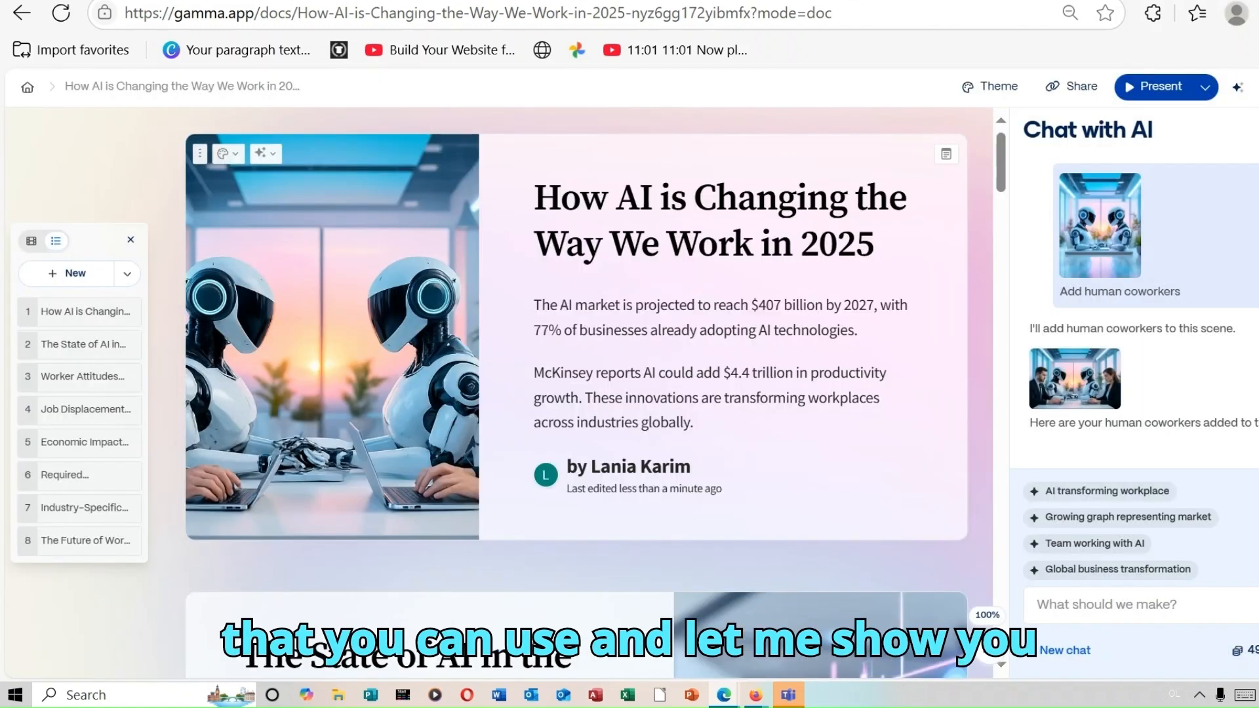
left_click(1253, 129)
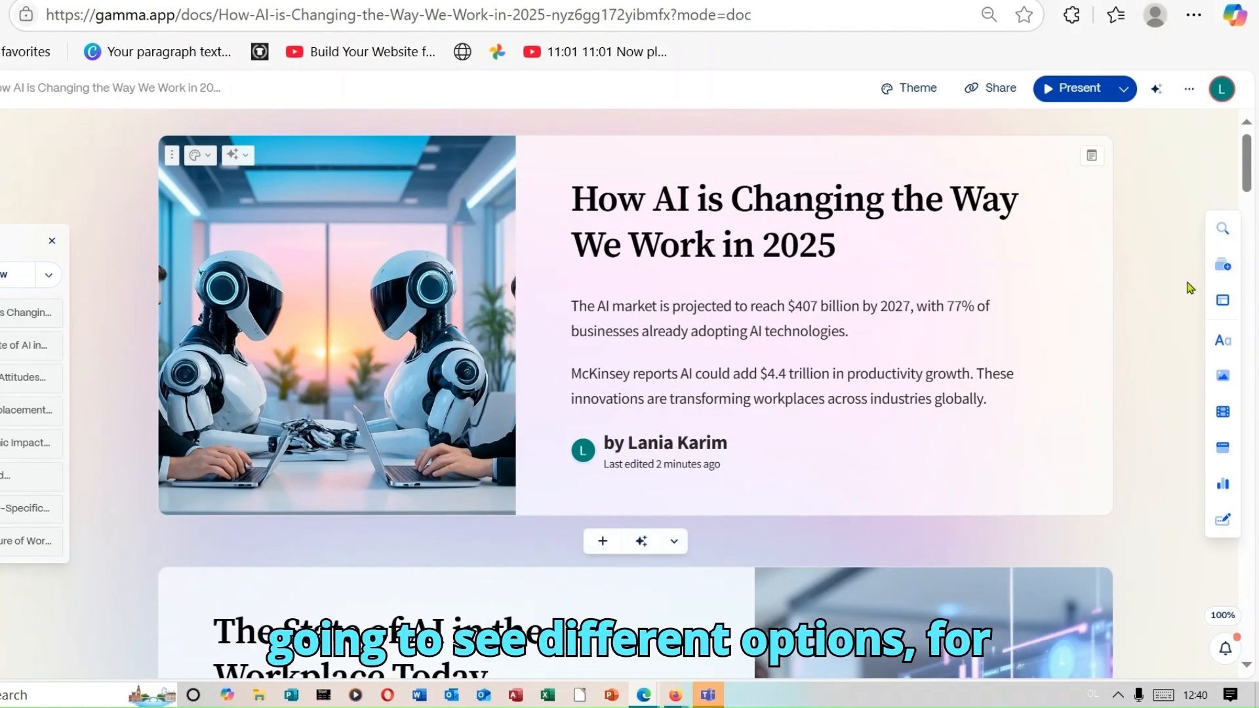
- Browse the card templates, smart layouts and basic blocks, ending on the Images insert options
left_click(1222, 267)
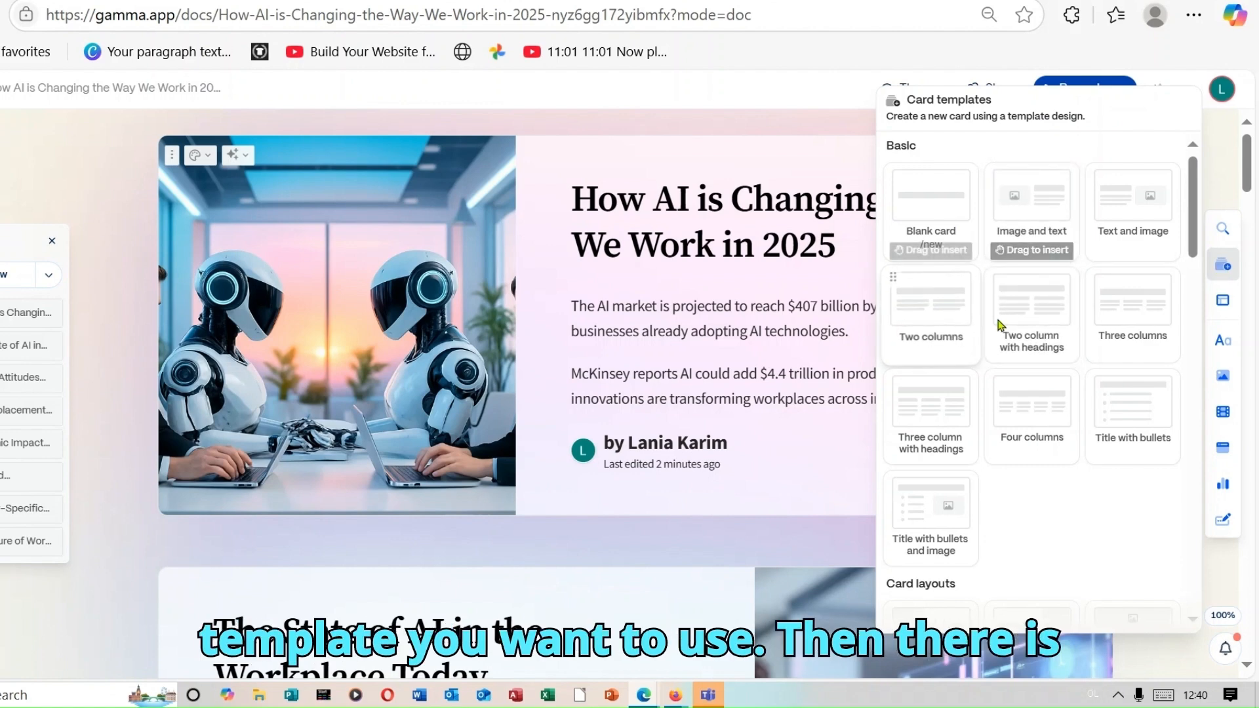
left_click(1223, 303)
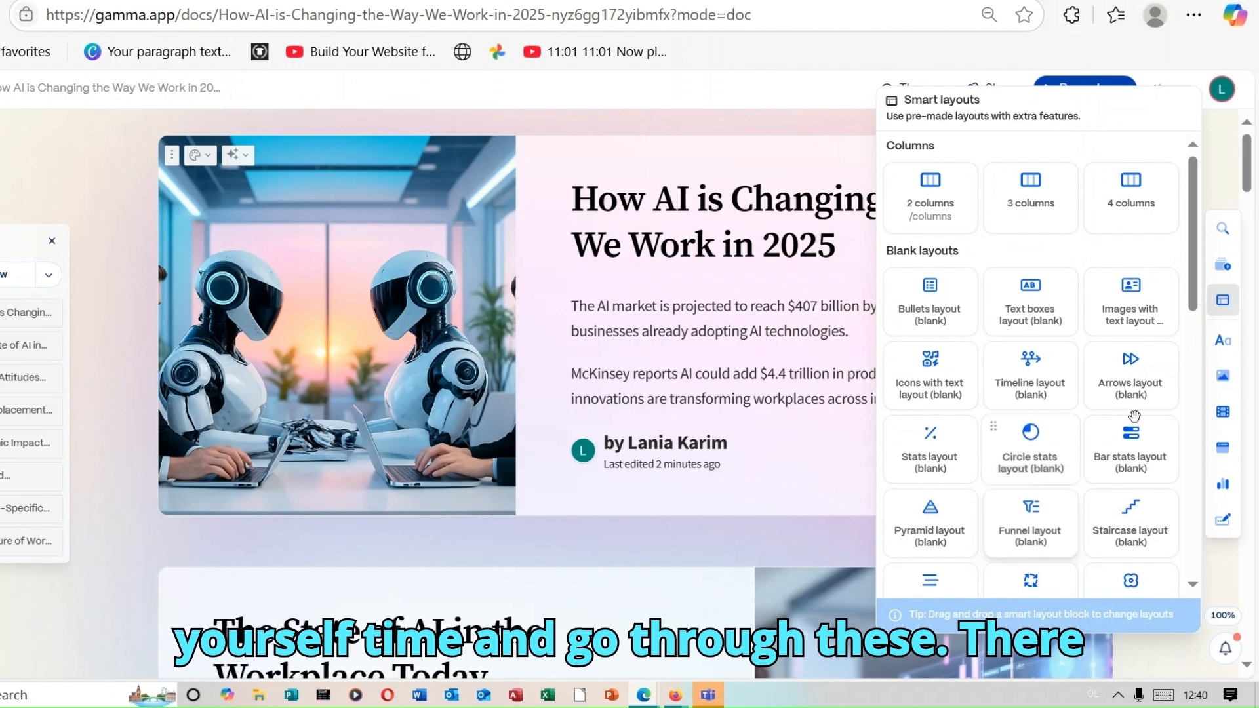
left_click(1215, 343)
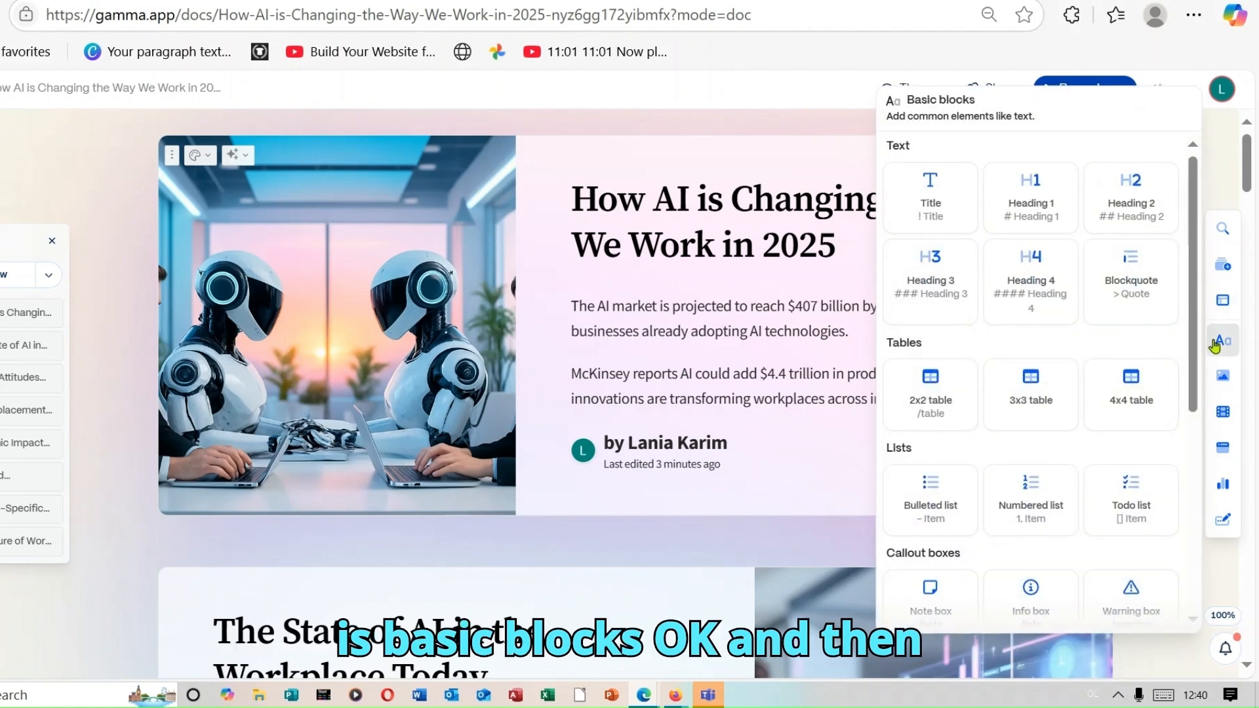
left_click(1218, 386)
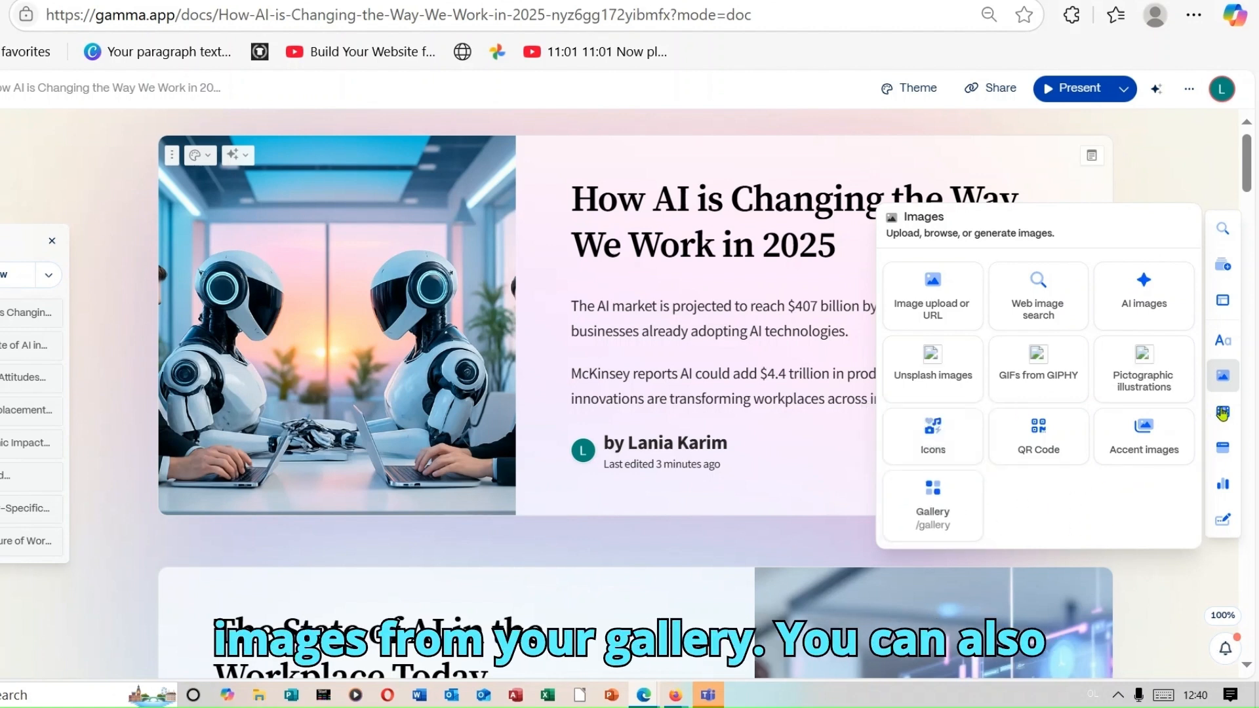
- Review the Videos & media, Embed apps & webpages, Charts & diagrams and Forms & buttons options
mouse_move(1224, 413)
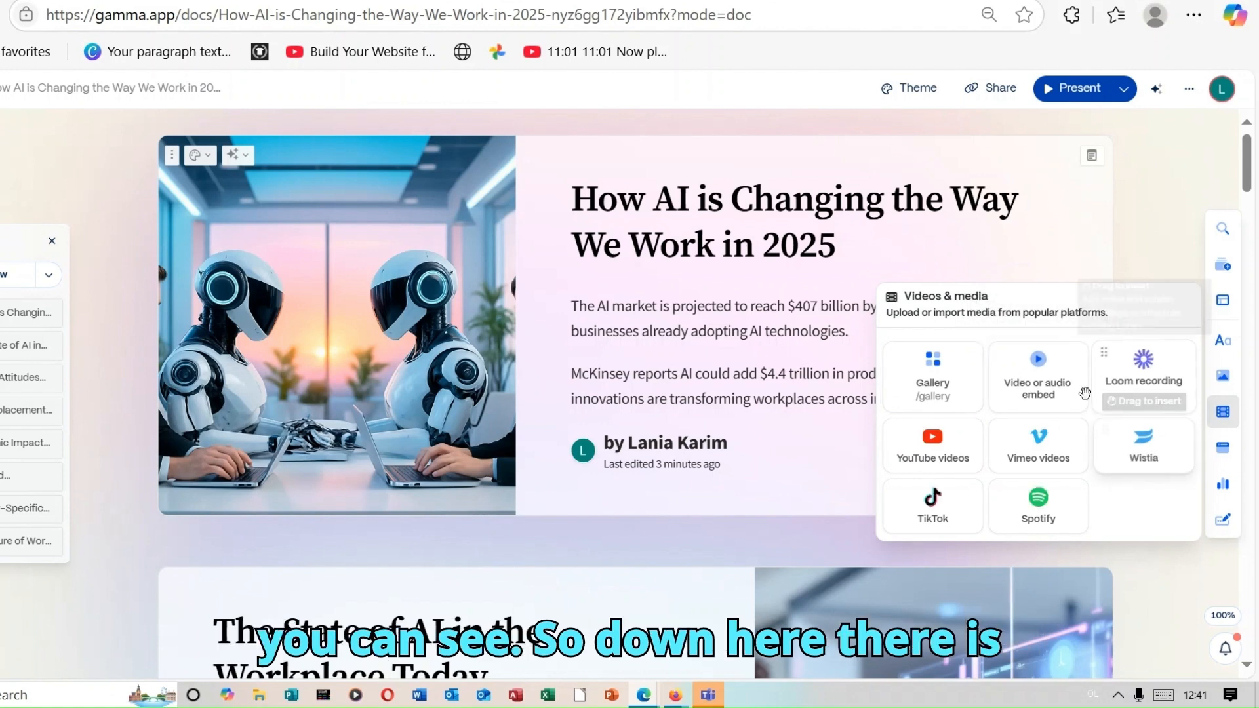
left_click(1220, 453)
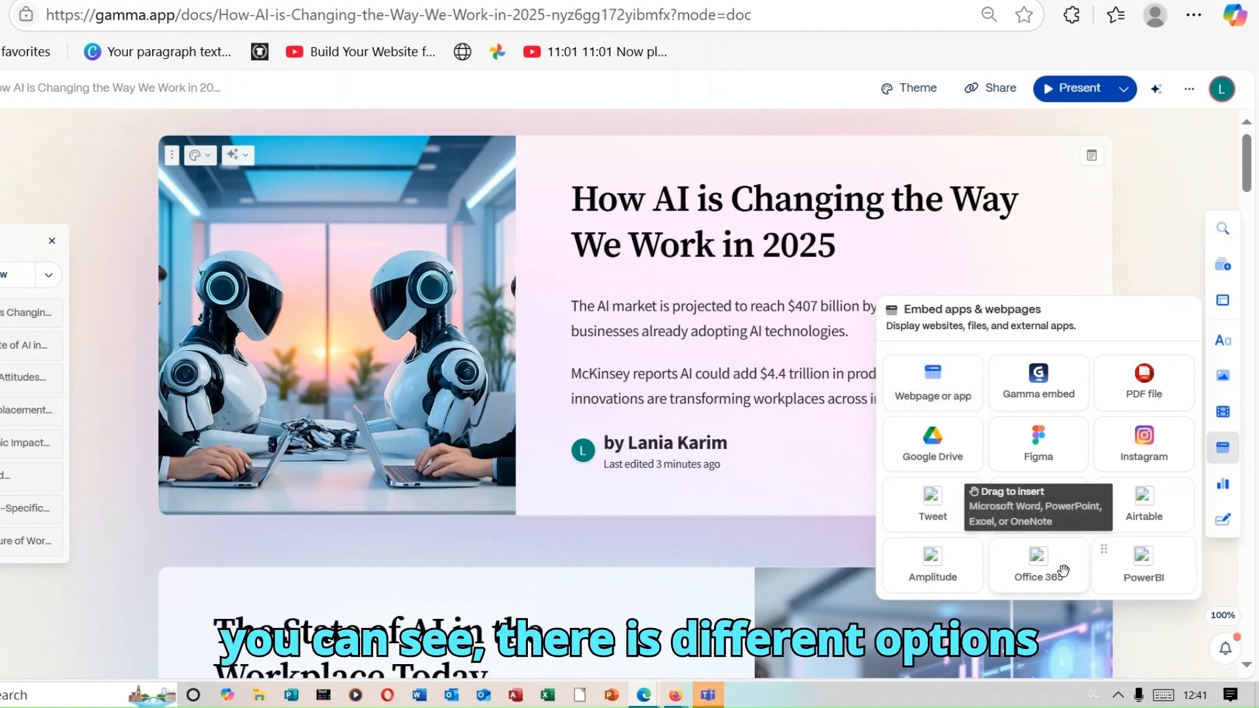
left_click(1220, 491)
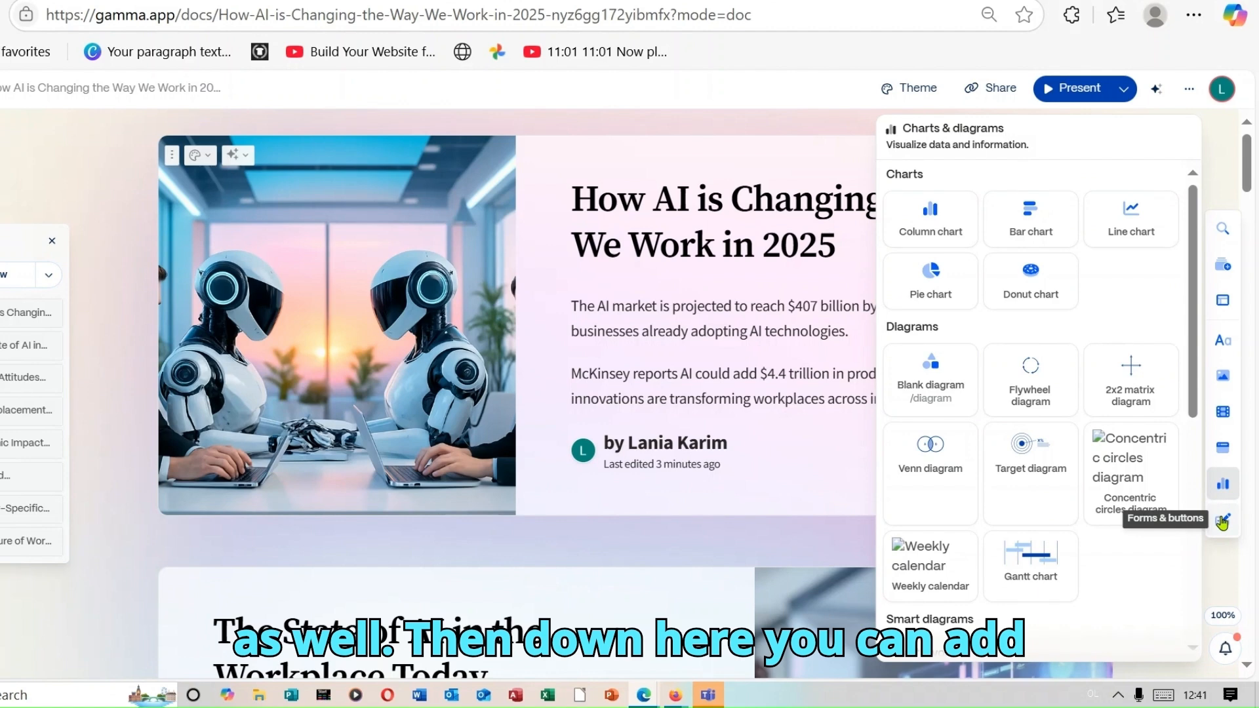
left_click(1223, 520)
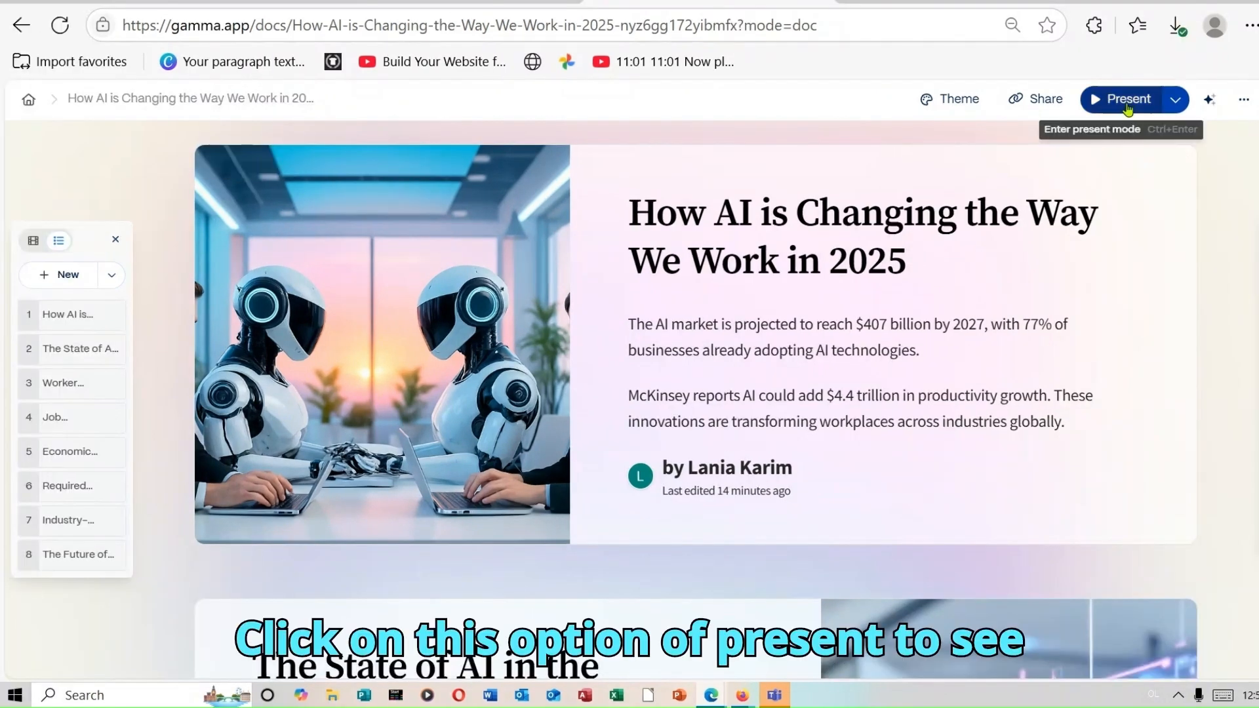
- Present from the title card through all eight cards to 'The Future of Work with AI', then exit
left_click(1127, 105)
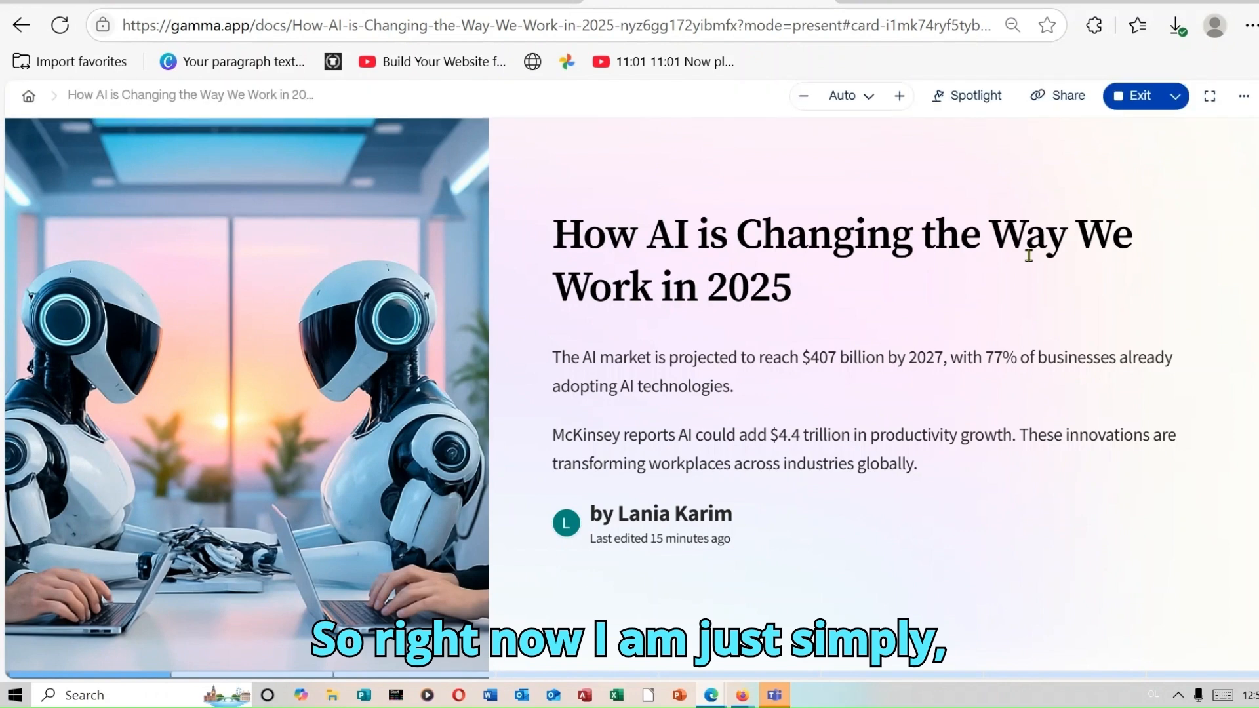
key("Right")
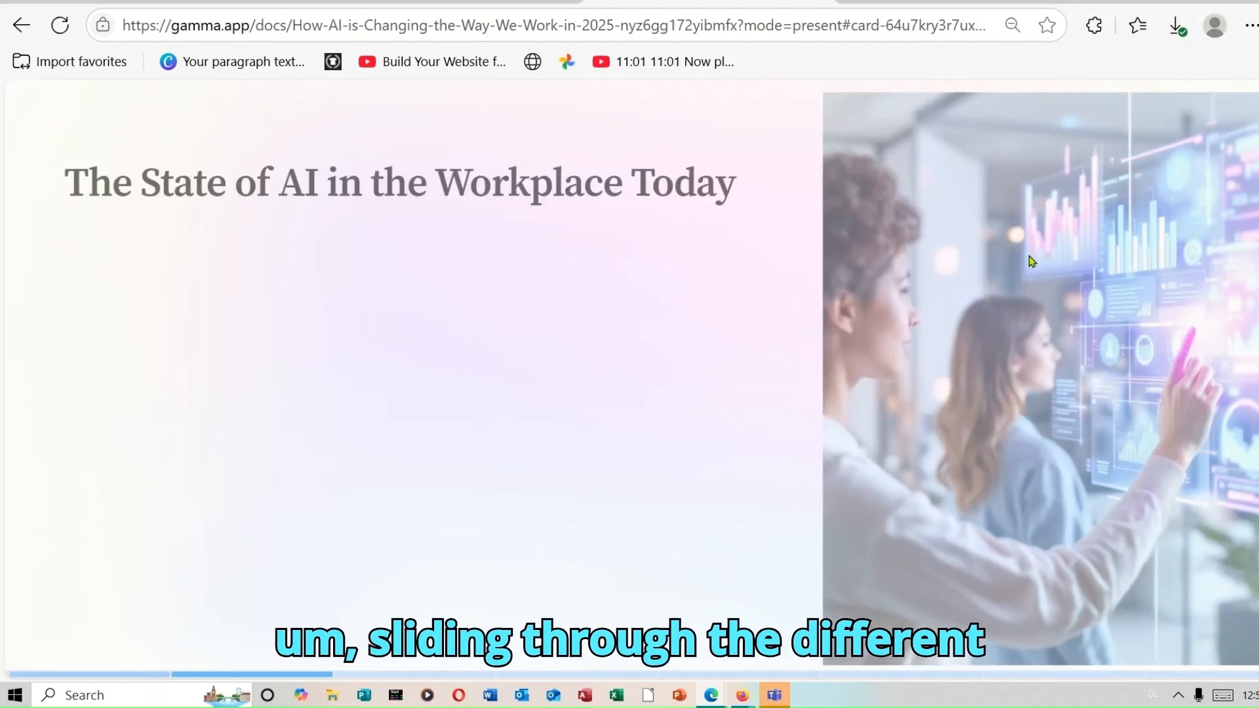
key("Right")
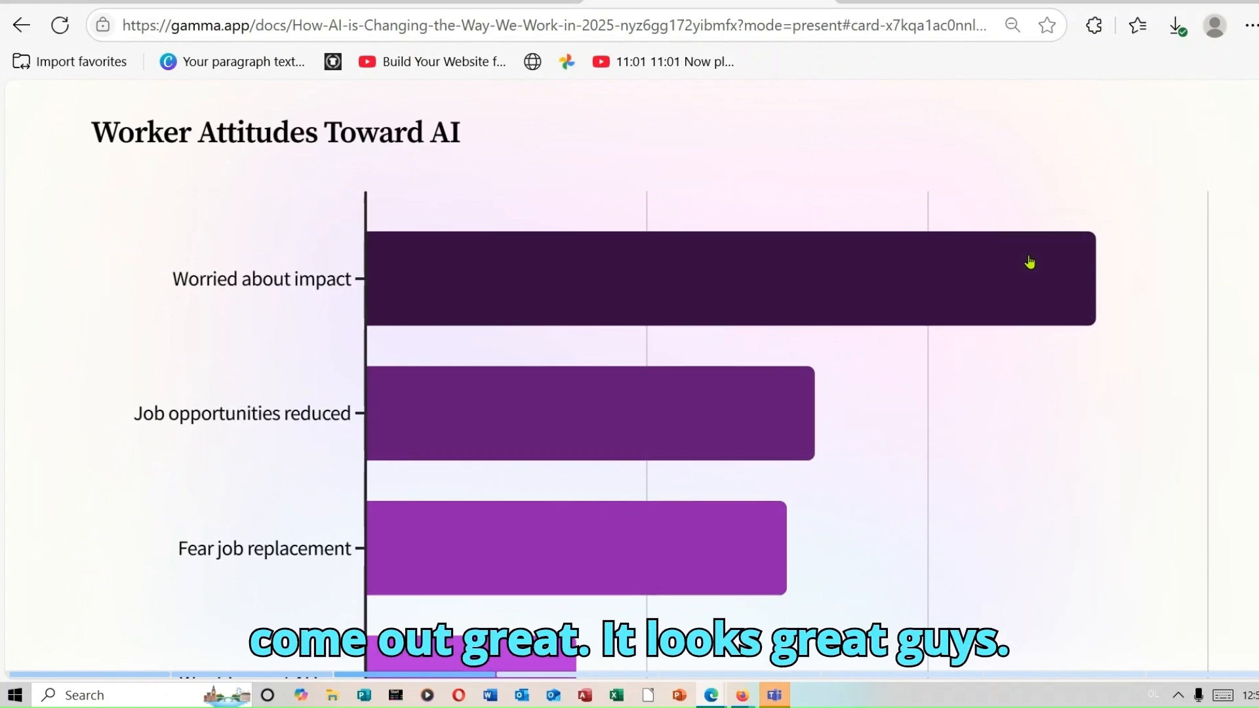
key("Right")
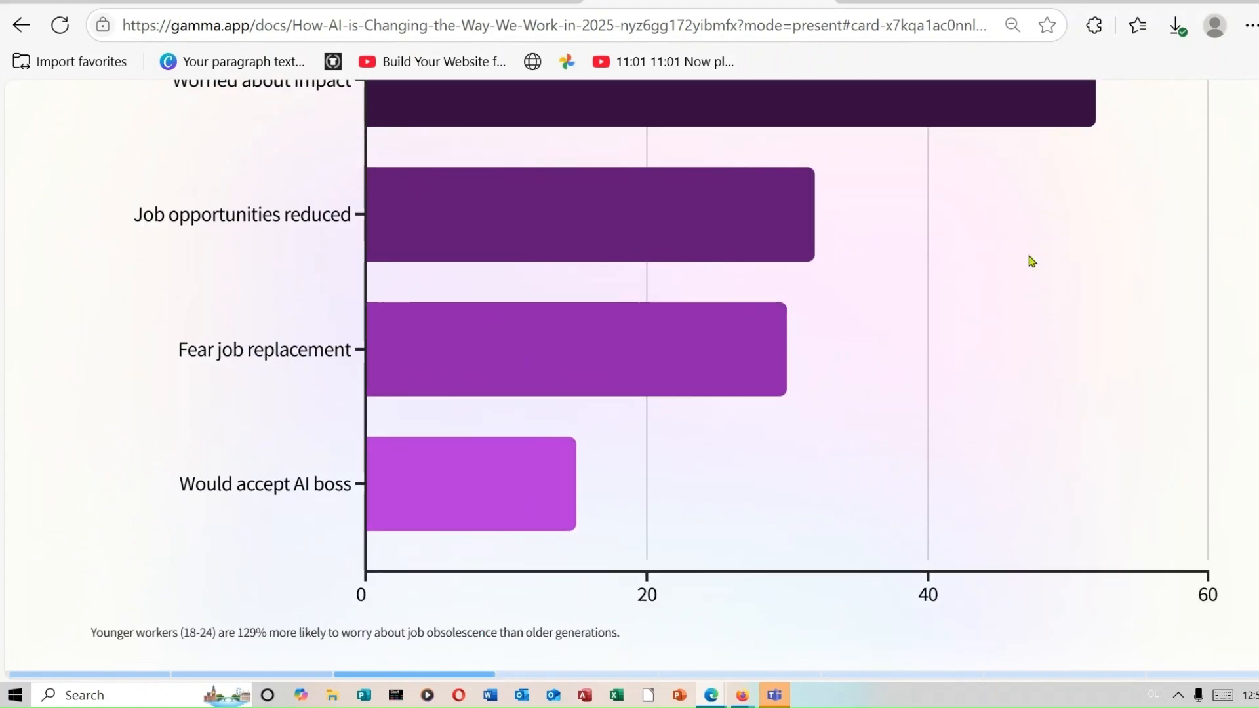
key("Right")
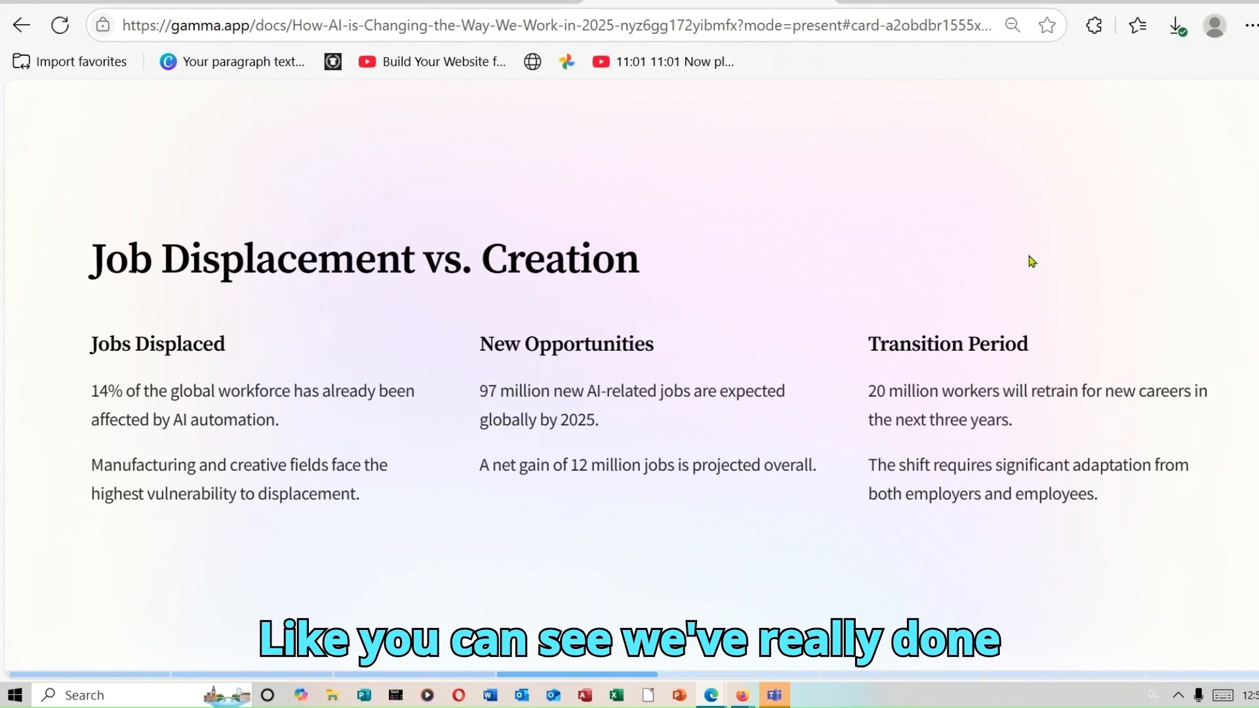
key("Right")
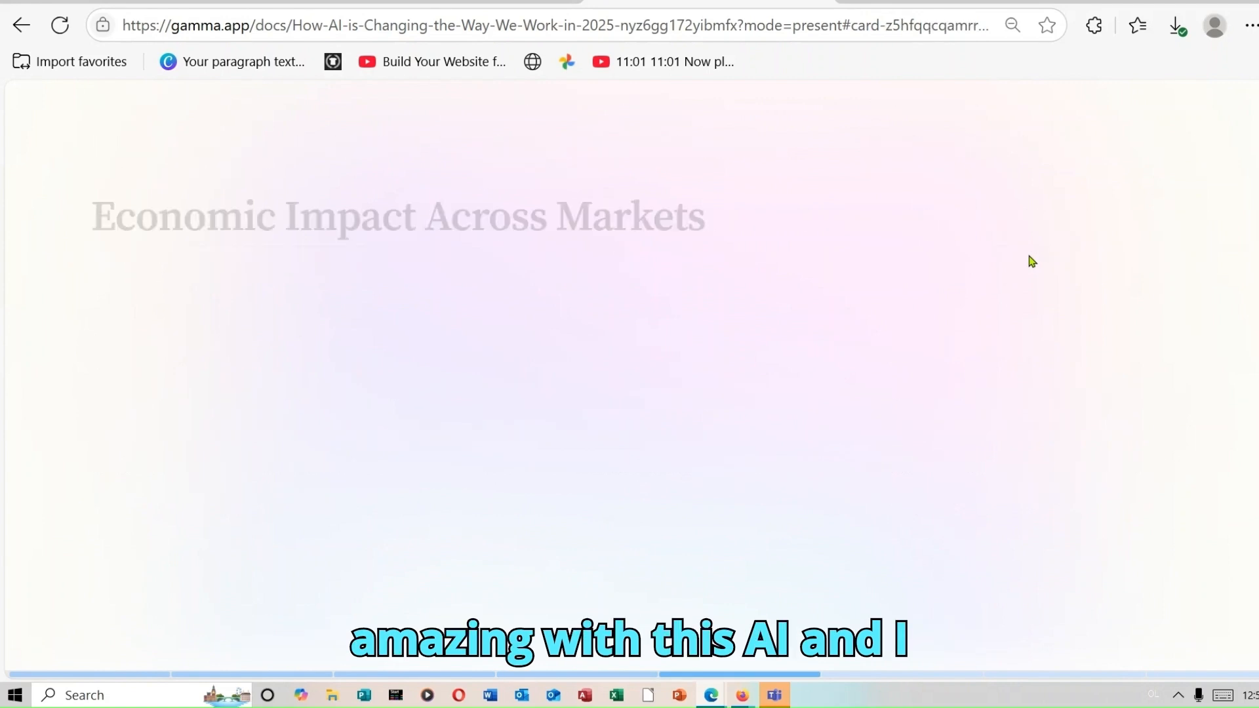
key("Right")
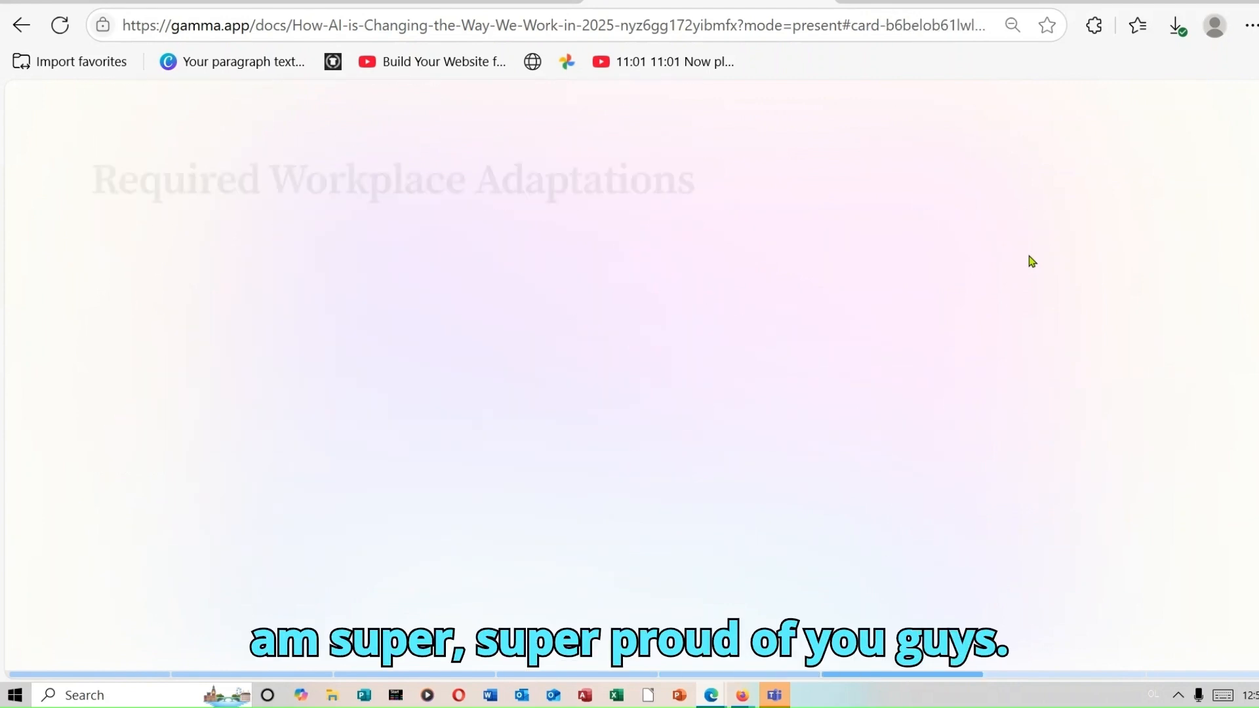
key("Right")
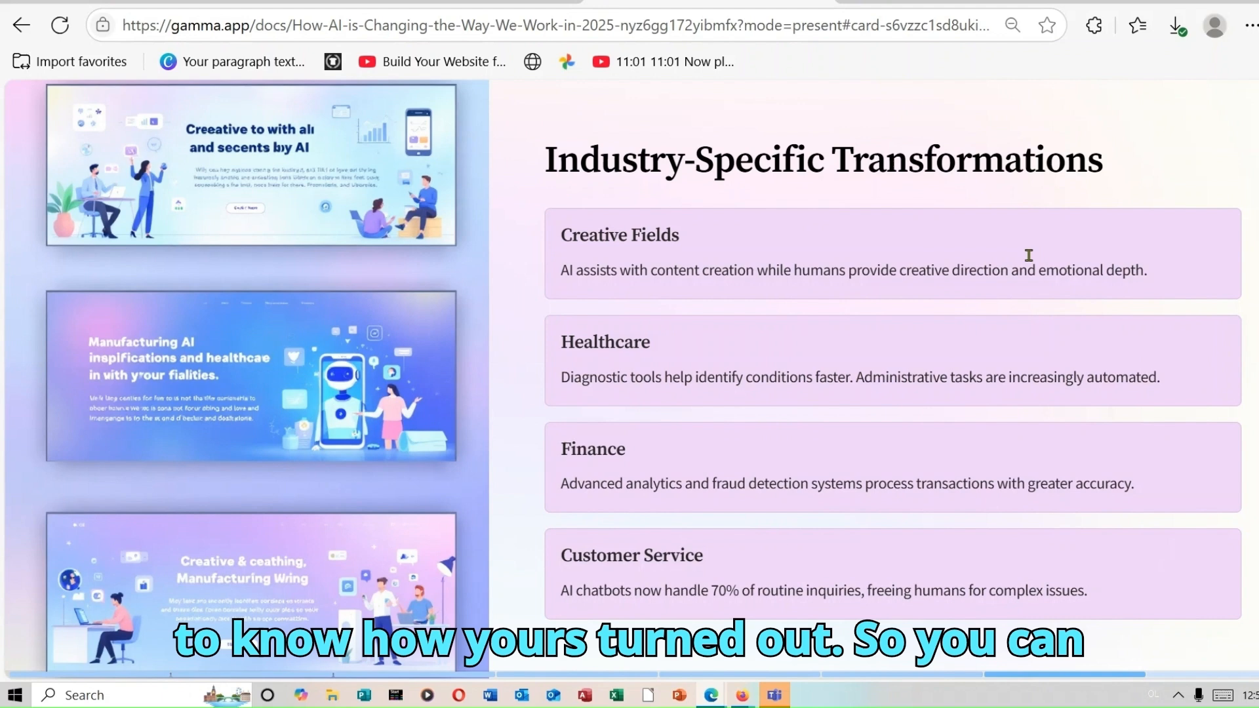
key("Right")
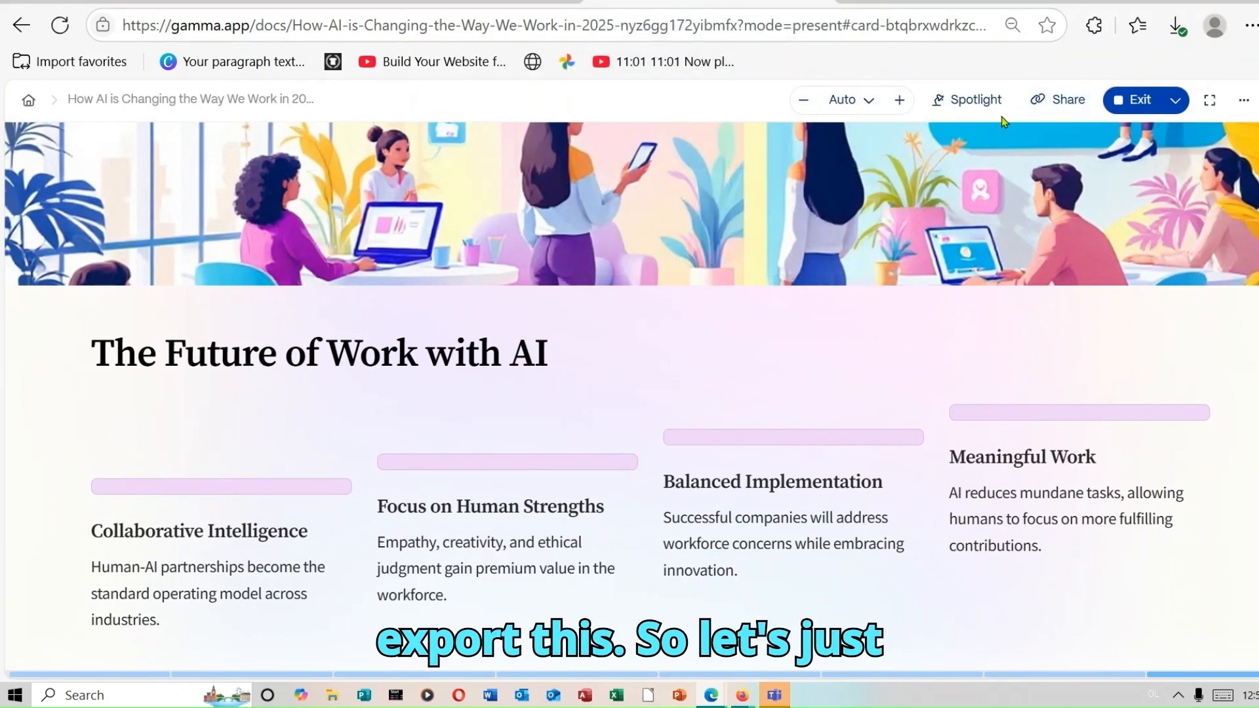
left_click(1135, 103)
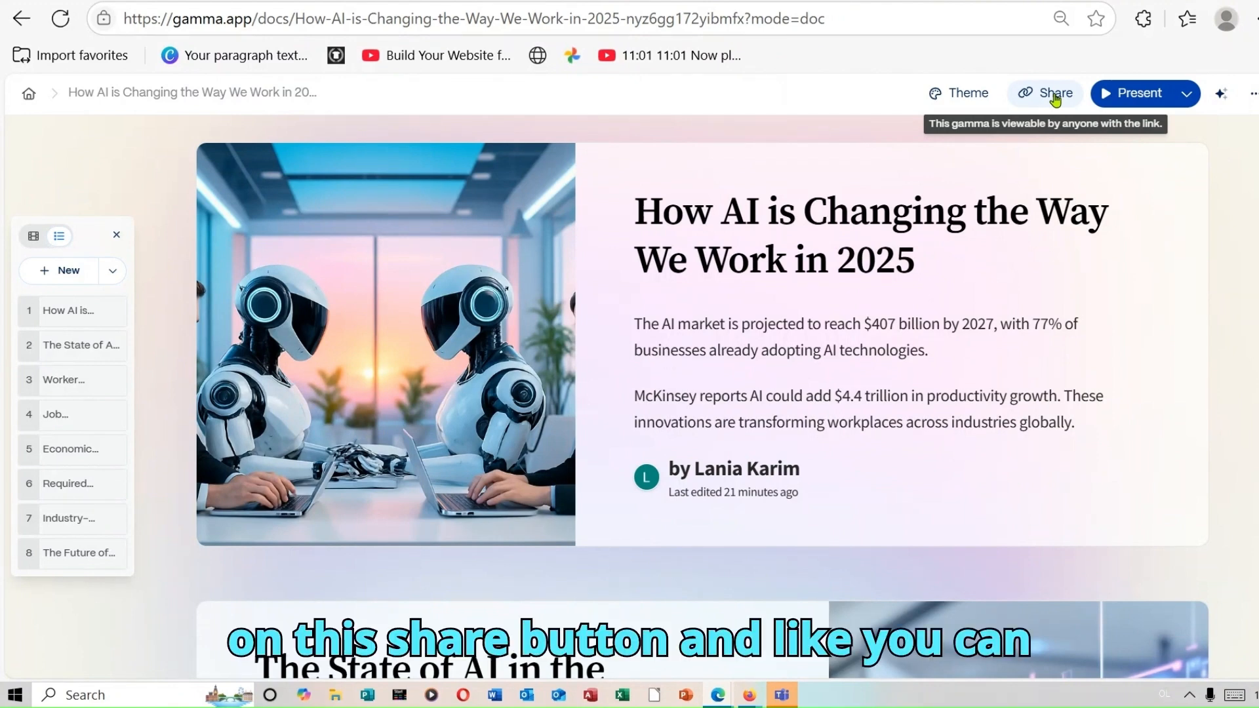
left_click(1055, 98)
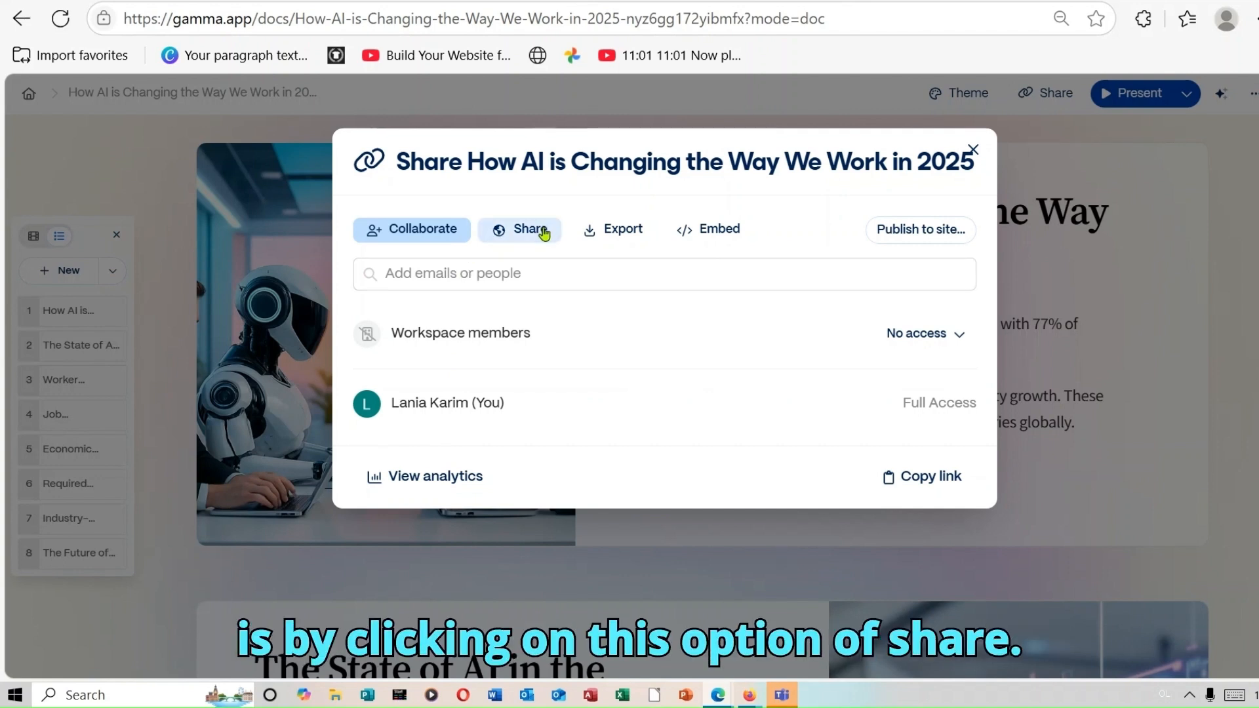
left_click(543, 234)
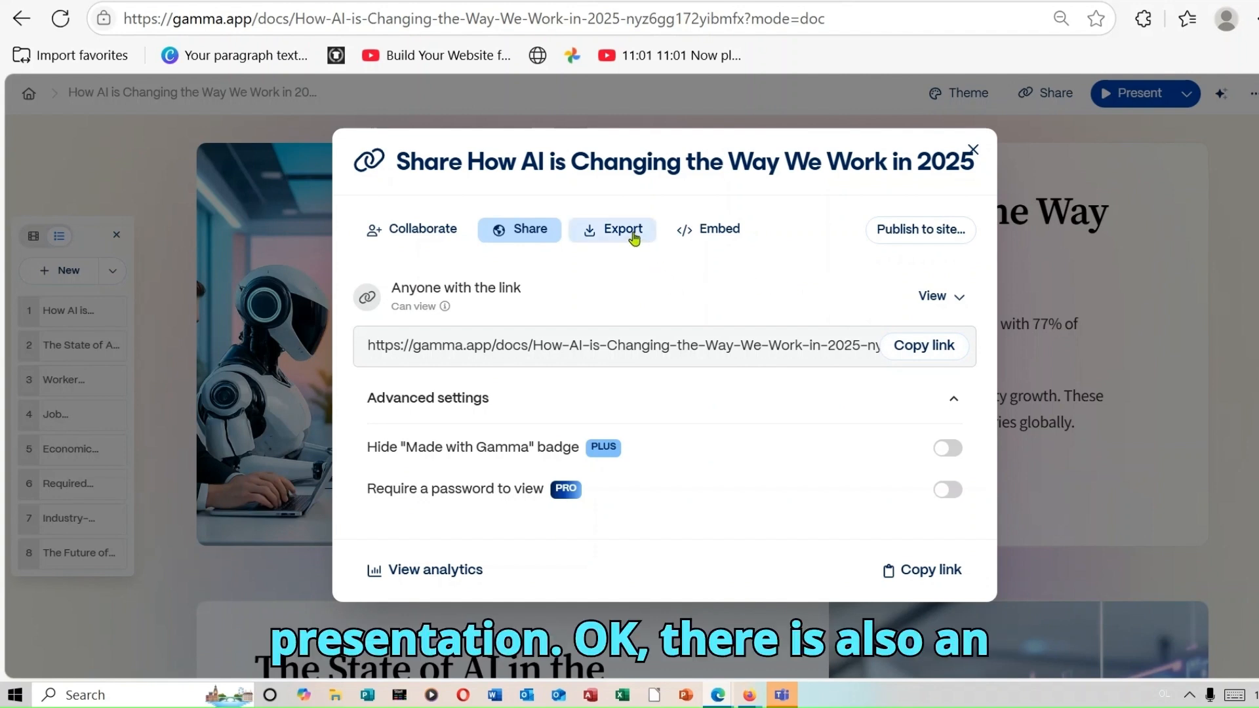
left_click(634, 236)
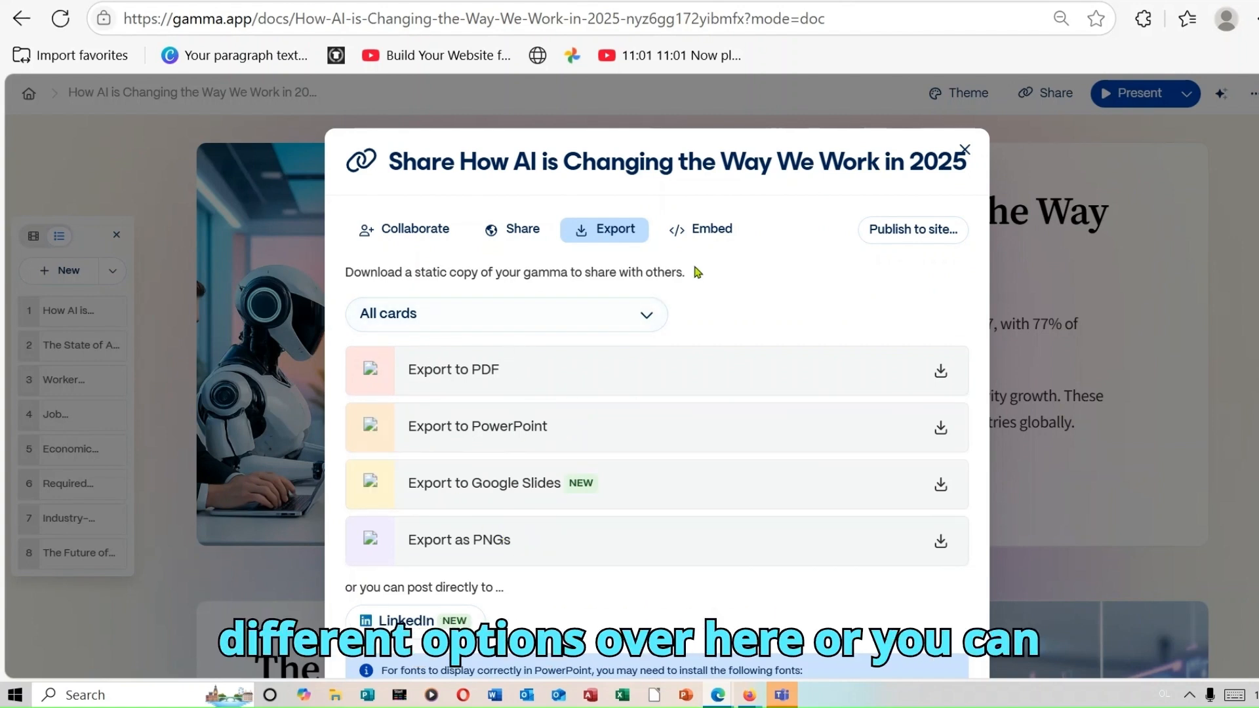
left_click(727, 238)
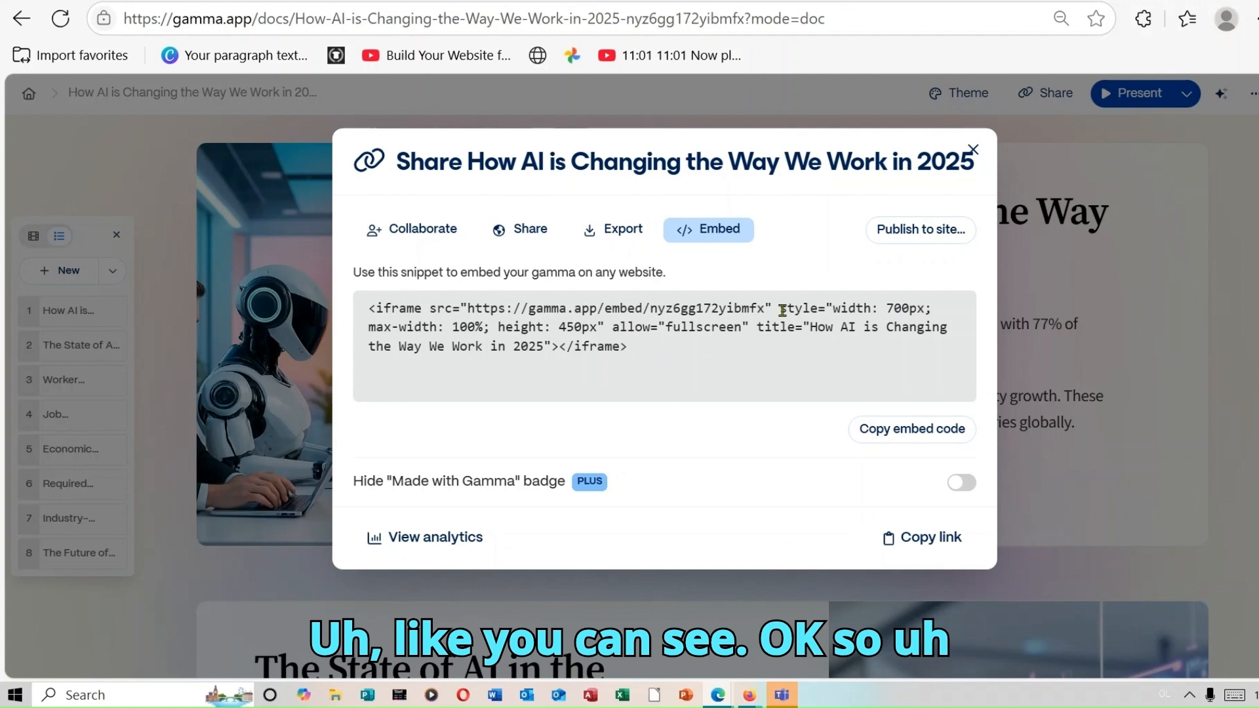
left_click(973, 151)
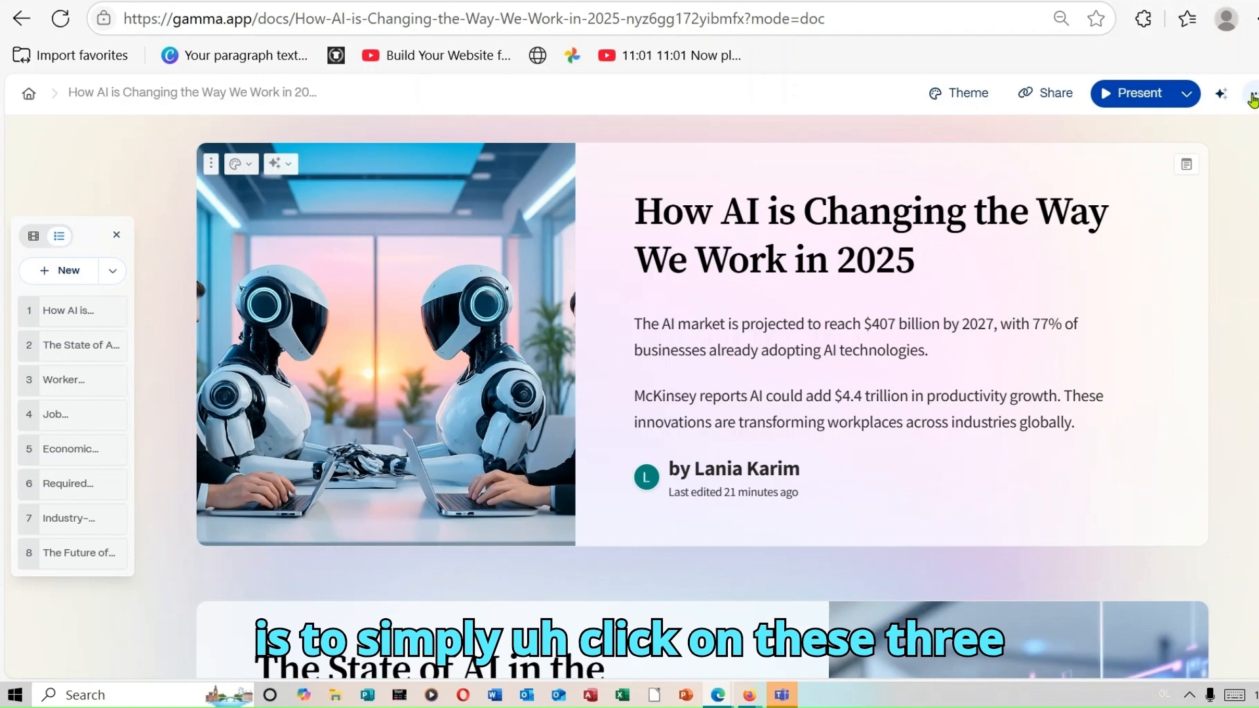
- Choose Export… from the more-actions menu to show the PDF, PowerPoint, Google Slides and PNG downloads
left_click(1252, 99)
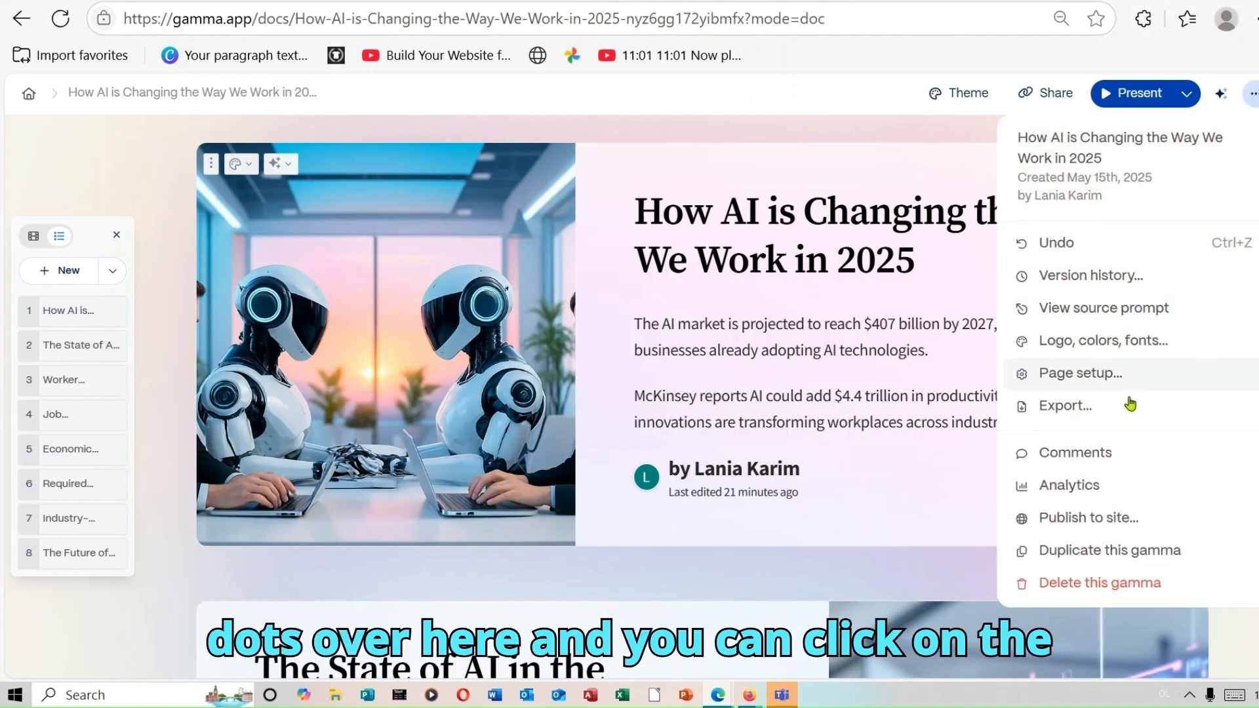
left_click(1128, 407)
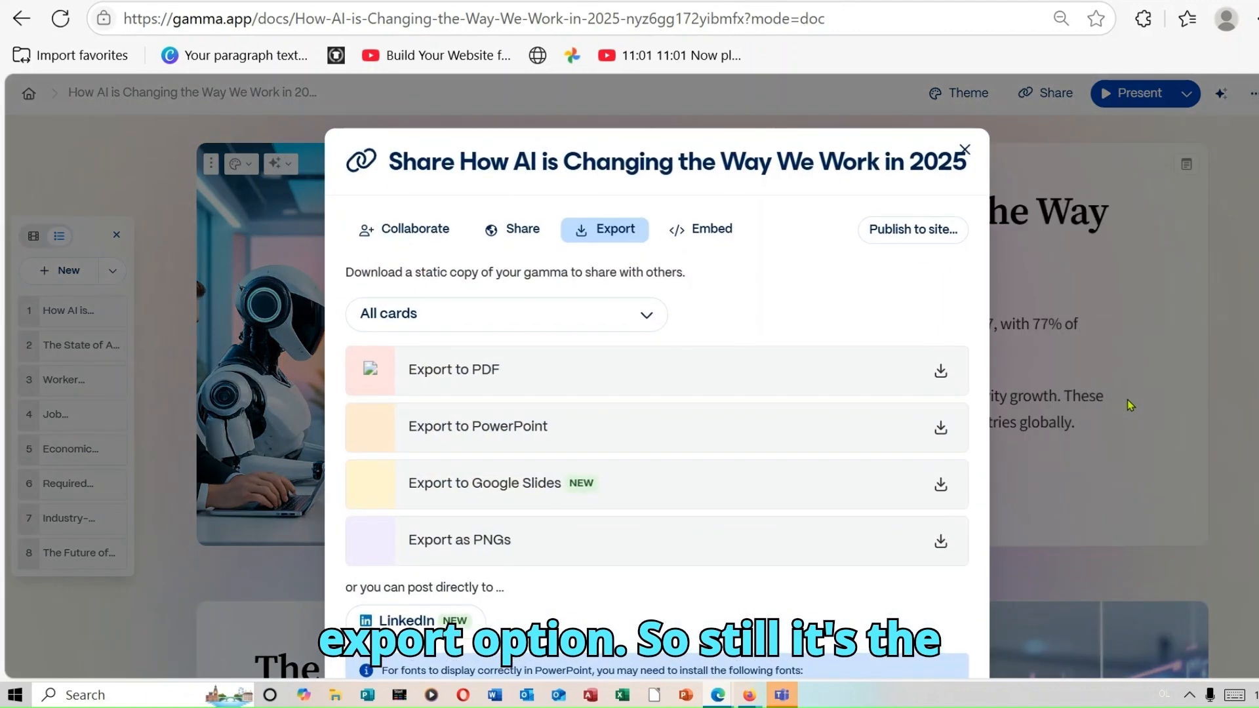